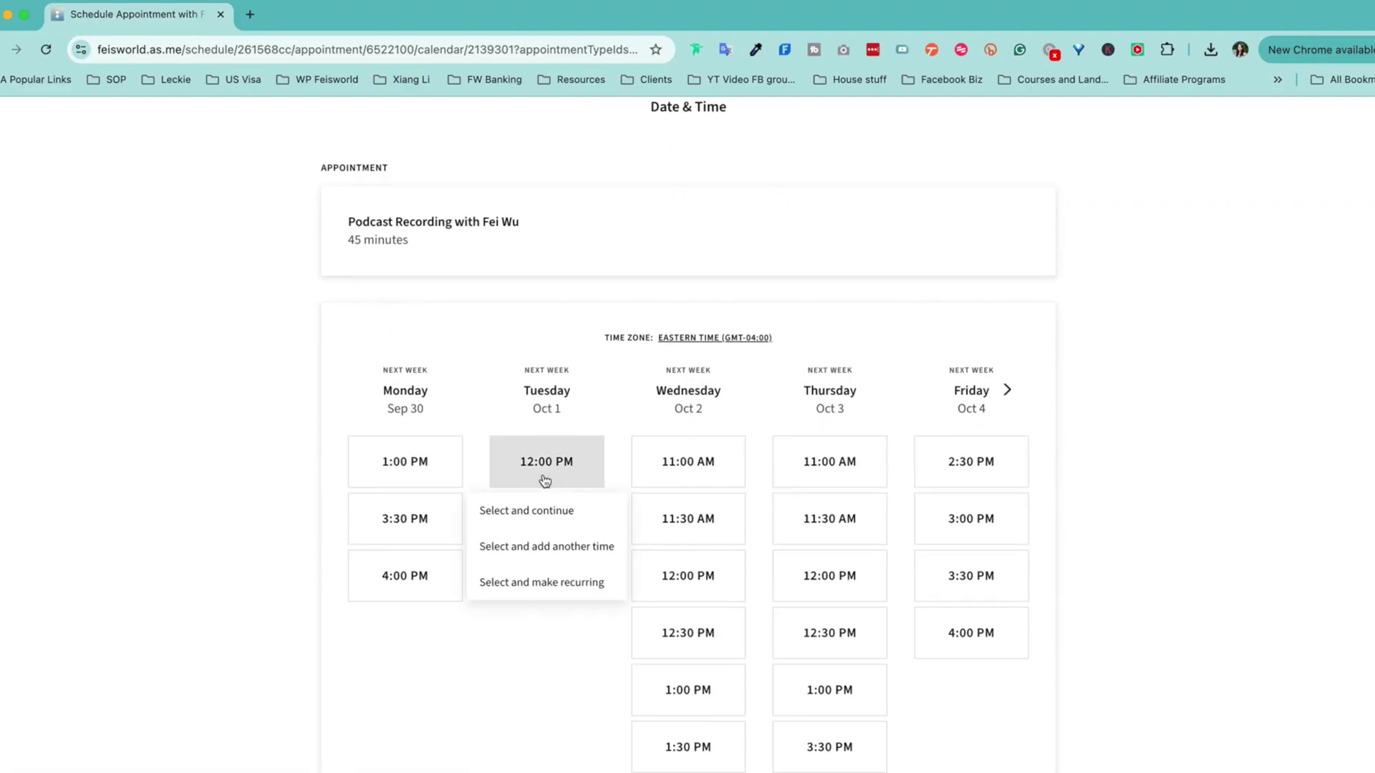
Select the Tuesday, October 1, 12:00 PM podcast recording slot and fill in the contact details from a saved autofill profile
{"action": "left_click", "coordinate": [552, 513]}
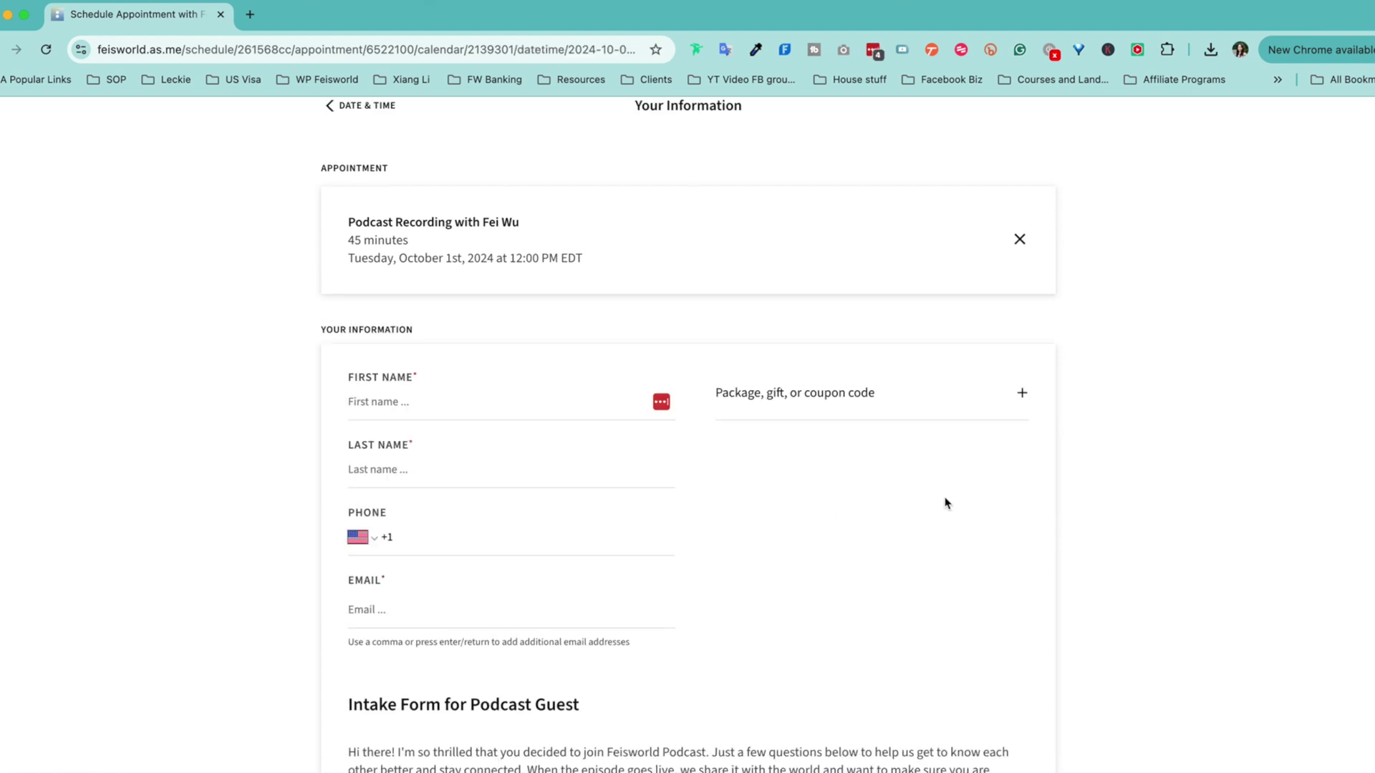
{"action": "scroll", "coordinate": [945, 504], "scroll_direction": "down", "scroll_amount": 3}
{"action": "left_click", "coordinate": [398, 283]}
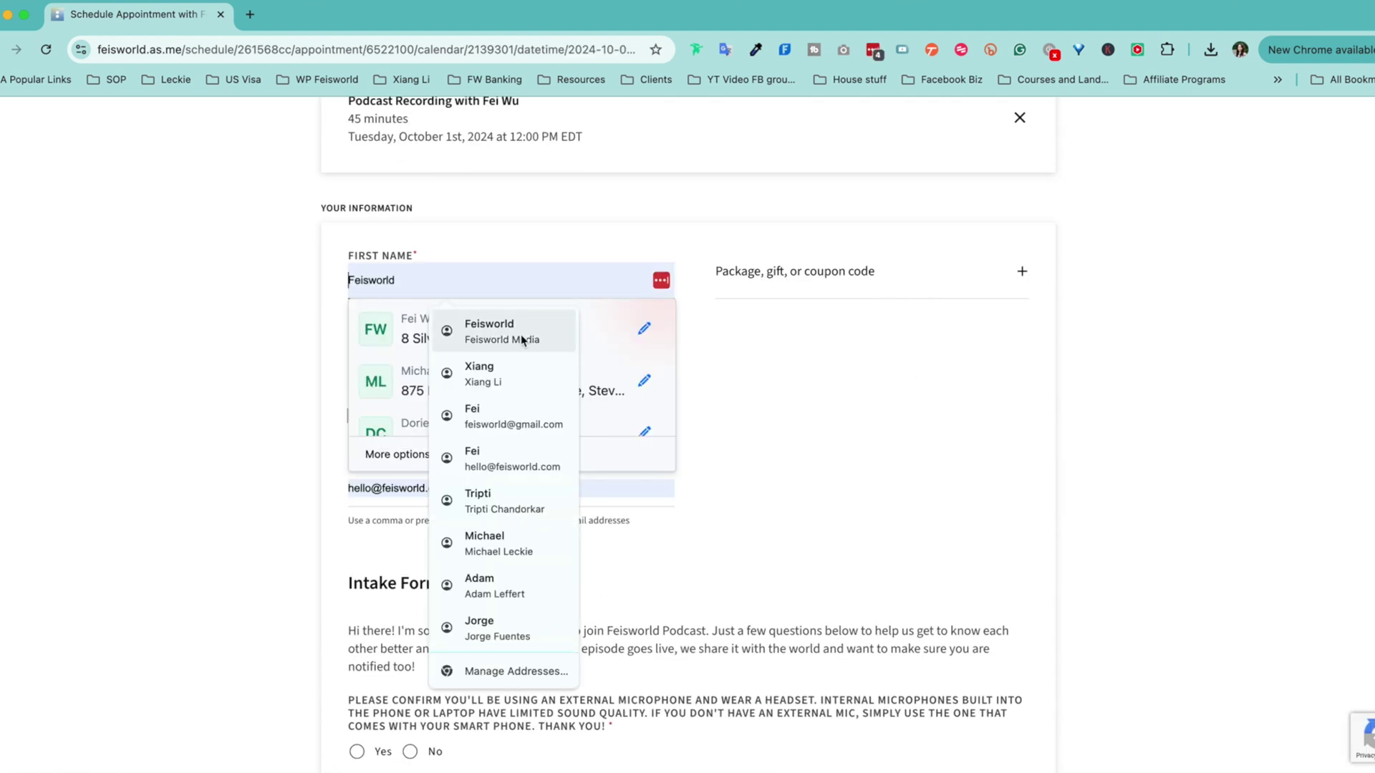
{"action": "left_click", "coordinate": [522, 377]}
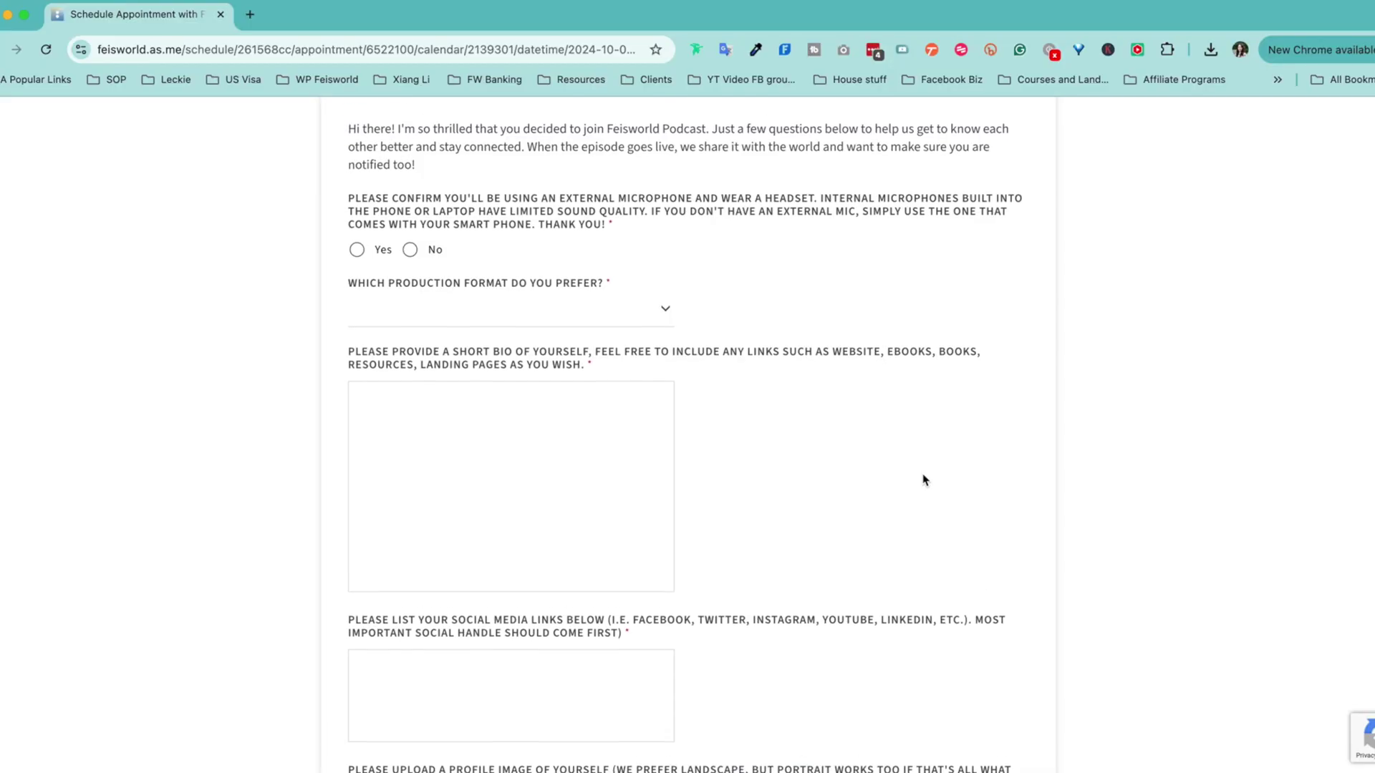
Answer Yes to the external microphone question, choose Livestream as the production format, and enter "blah blah blah" as the bio
{"action": "scroll", "coordinate": [921, 476], "scroll_direction": "up", "scroll_amount": 2}
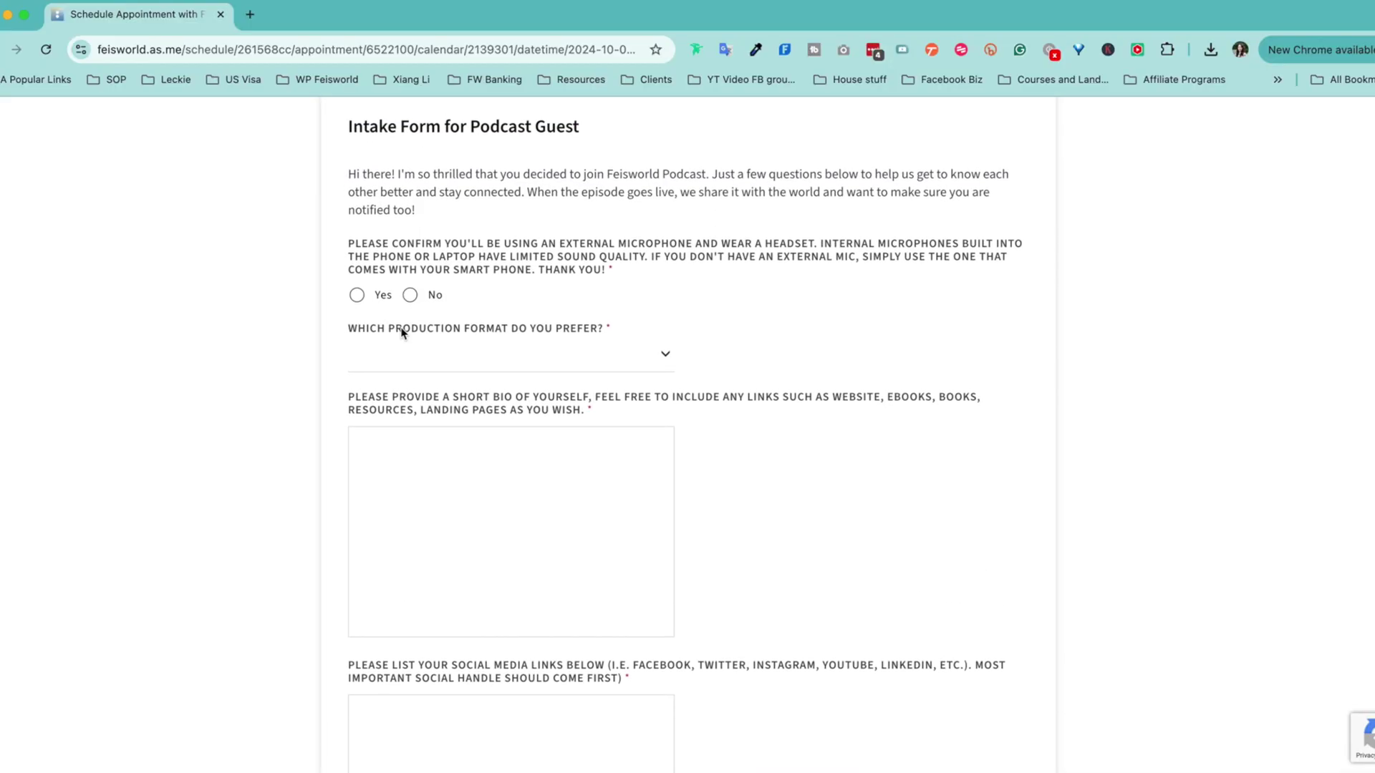
{"action": "left_click", "coordinate": [477, 362]}
{"action": "left_click", "coordinate": [476, 384]}
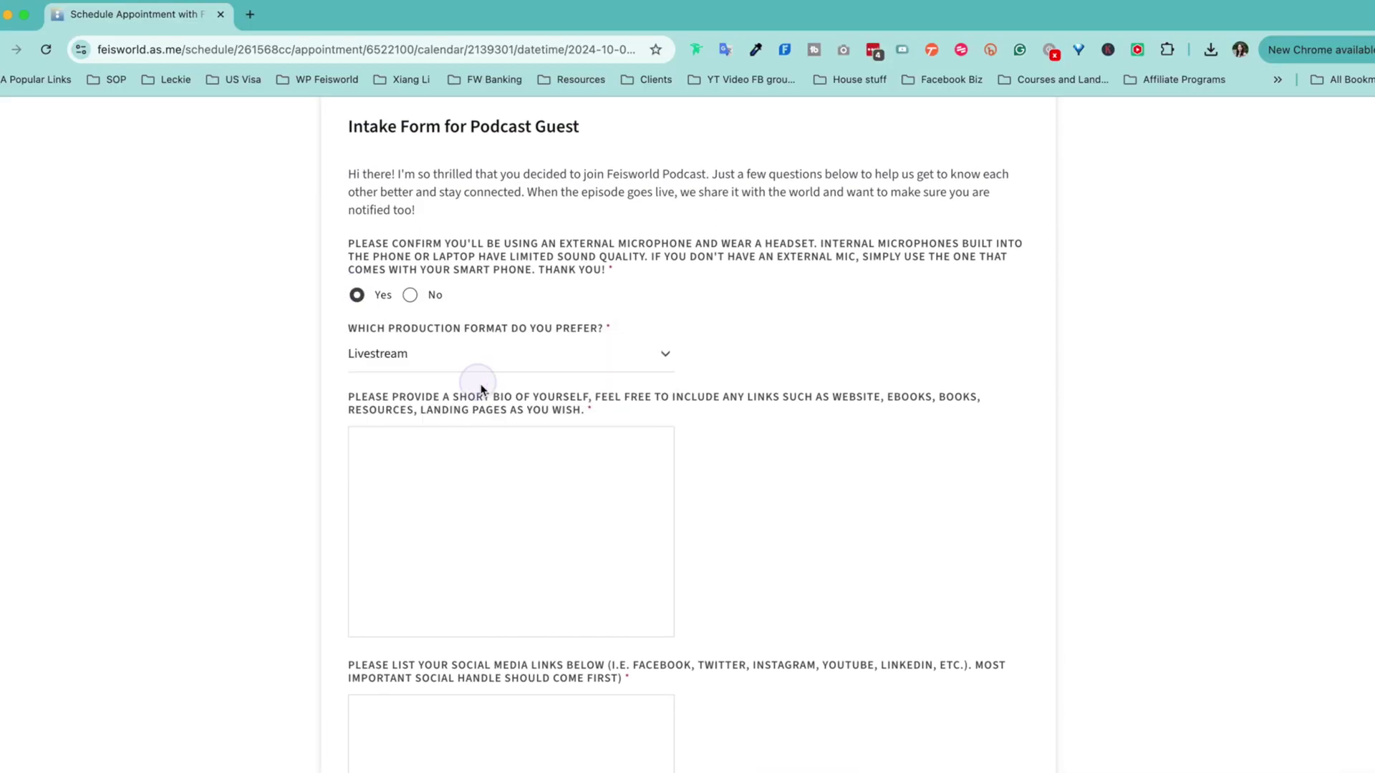
{"action": "left_click", "coordinate": [495, 469]}
{"action": "scroll", "coordinate": [495, 468], "scroll_direction": "down", "scroll_amount": 3}
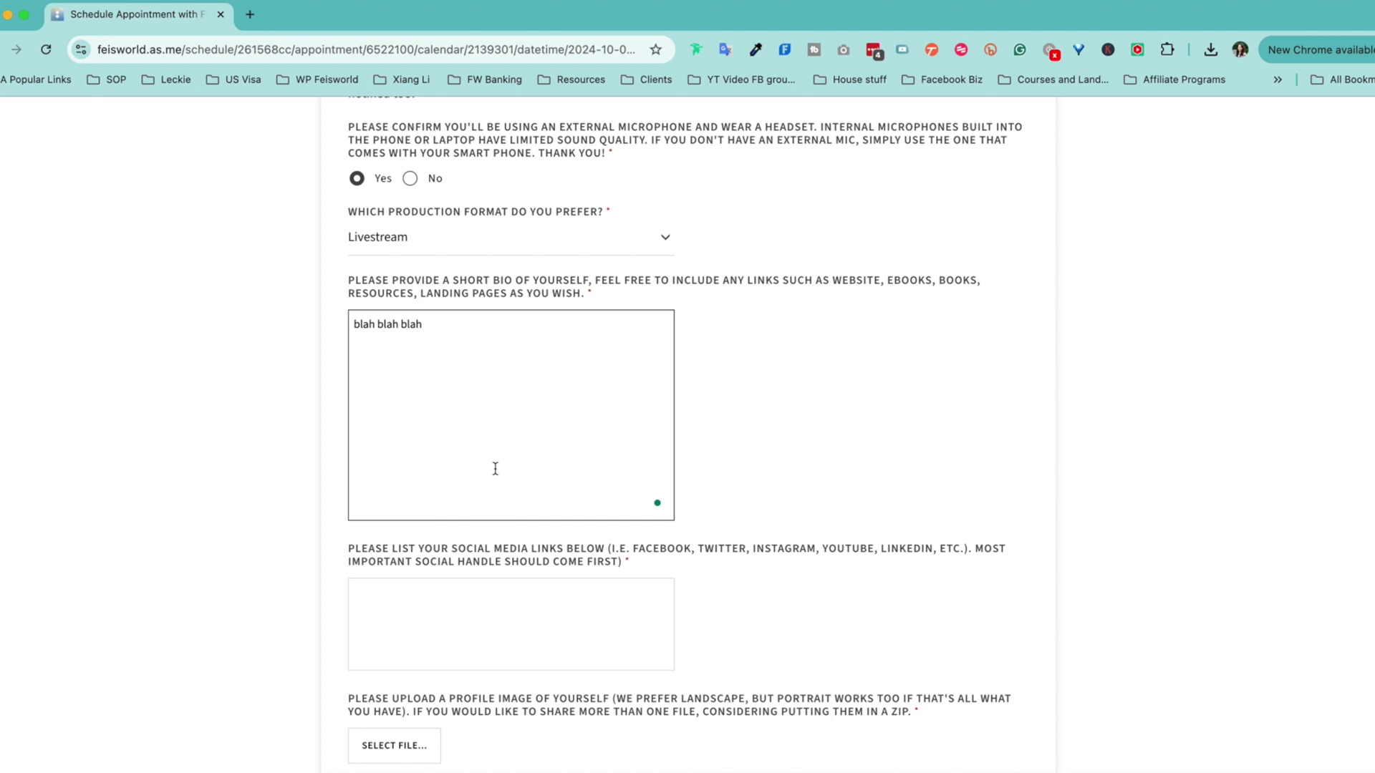
Enter facebook.com/feisworld as the social media link and upload logo-og.png as the profile image
{"action": "left_click", "coordinate": [485, 620]}
{"action": "scroll", "coordinate": [485, 617], "scroll_direction": "down", "scroll_amount": 2}
{"action": "type", "text": "facebook.com/feisworld"}
{"action": "scroll", "coordinate": [854, 584], "scroll_direction": "down", "scroll_amount": 2}
{"action": "left_click", "coordinate": [387, 542]}
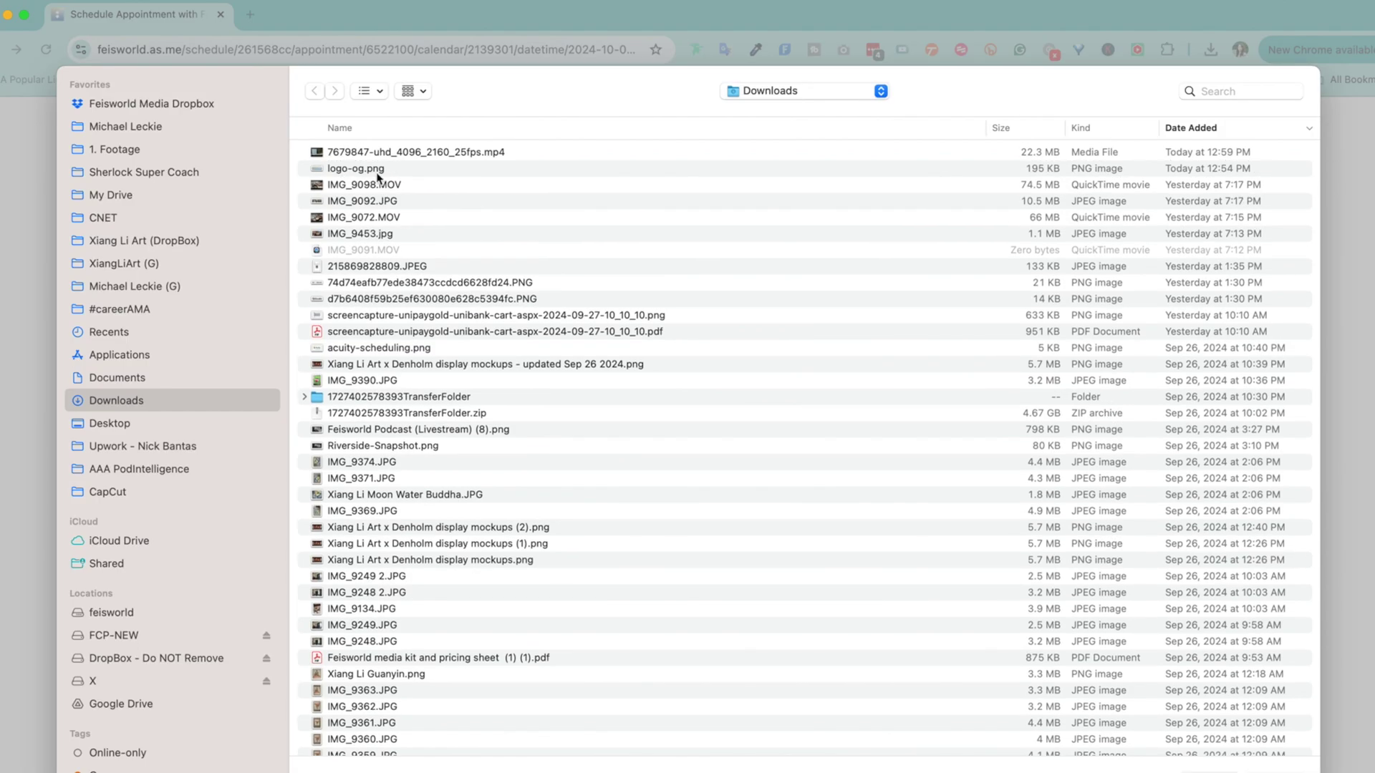
{"action": "double_click", "coordinate": [376, 169]}
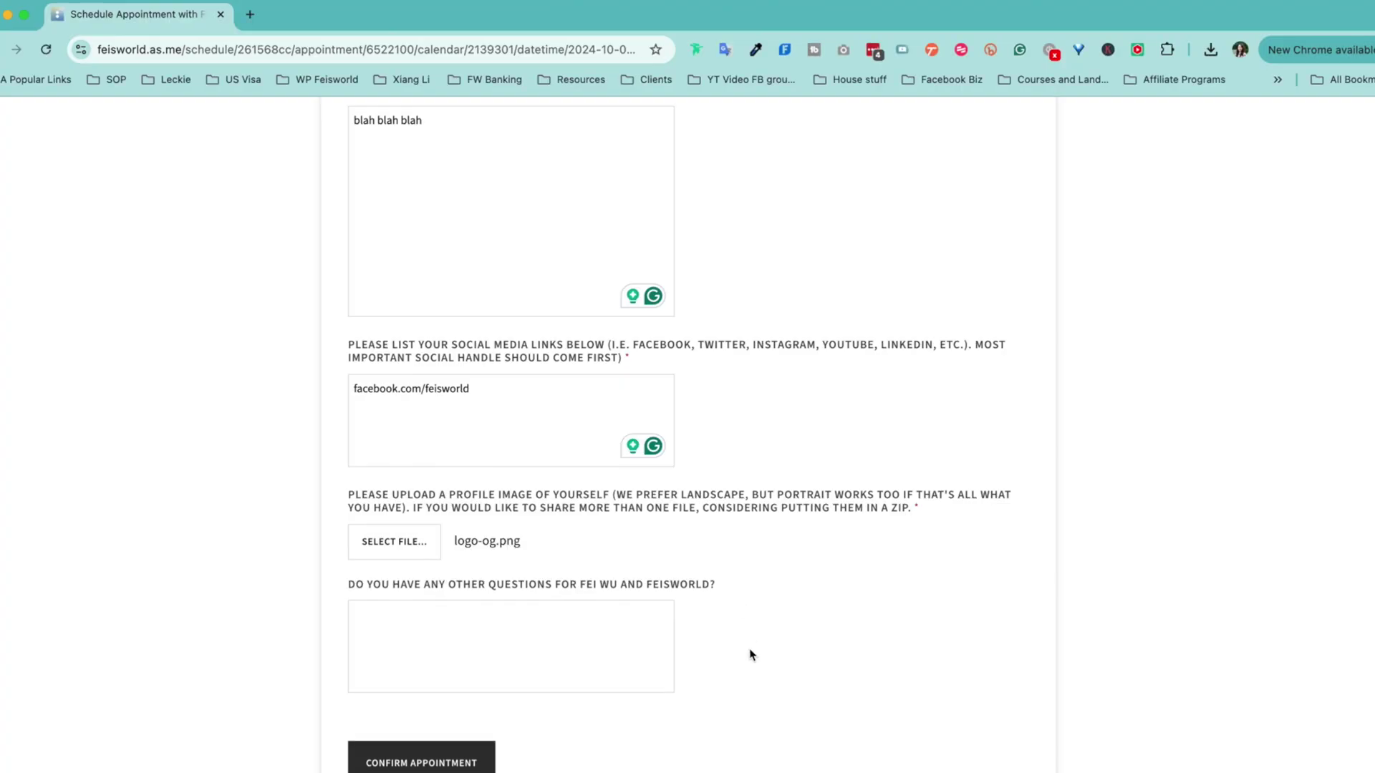
Answer "No" to the question about other questions and confirm the appointment
{"action": "scroll", "coordinate": [632, 627], "scroll_direction": "down", "scroll_amount": 1}
{"action": "scroll", "coordinate": [430, 645], "scroll_direction": "down", "scroll_amount": 2}
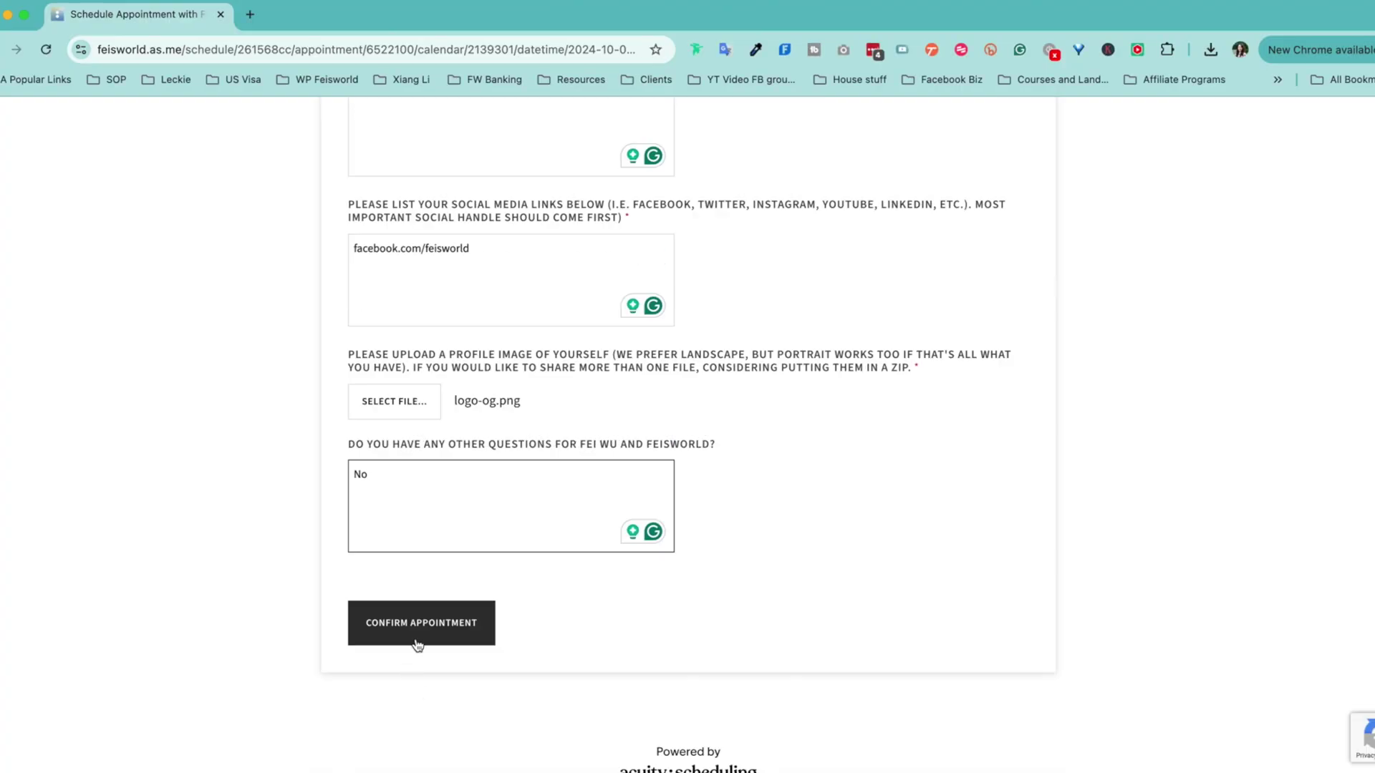
{"action": "left_click", "coordinate": [423, 625]}
Read through the booking confirmation page, including the recording instructions for the guest
{"action": "scroll", "coordinate": [1105, 533], "scroll_direction": "down", "scroll_amount": 3}
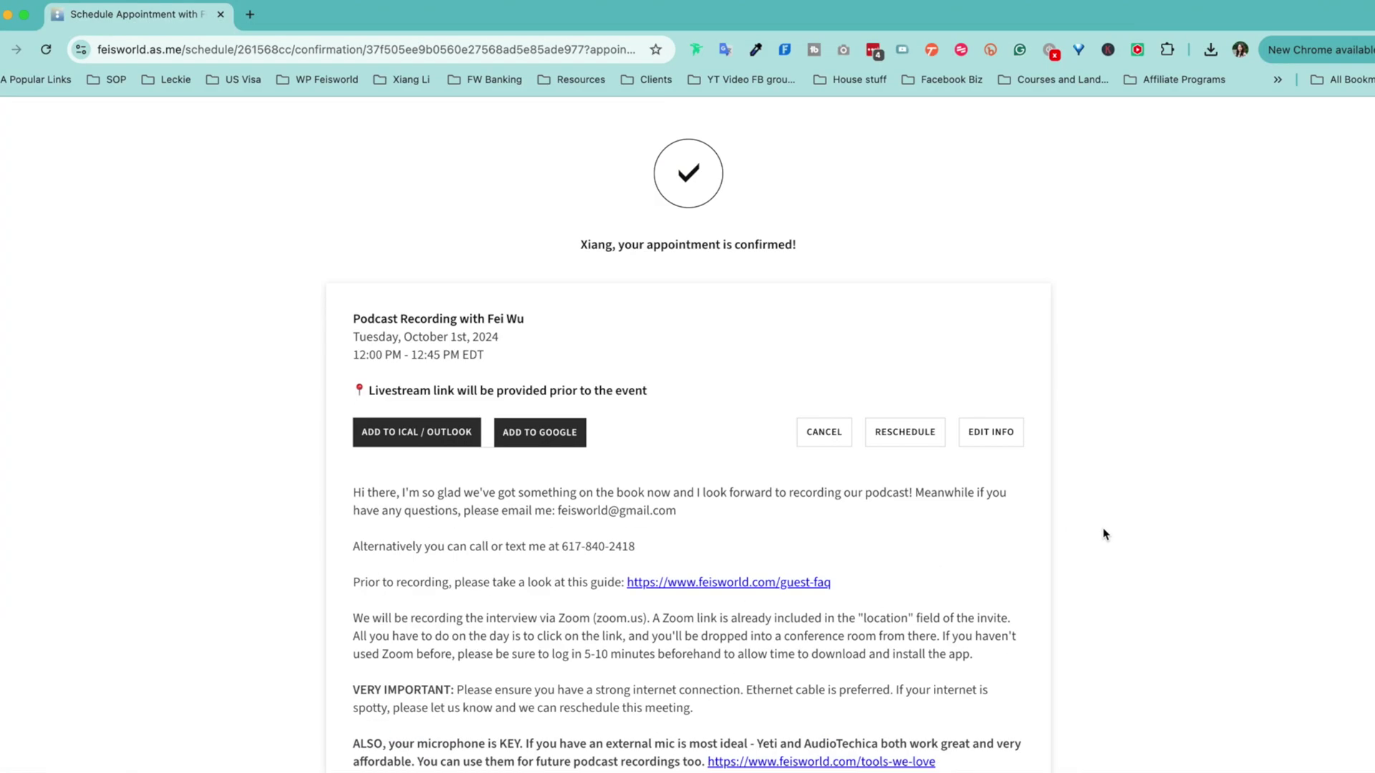
{"action": "scroll", "coordinate": [1101, 536], "scroll_direction": "down", "scroll_amount": 3}
{"action": "left_click_drag", "start_coordinate": [401, 245], "coordinate": [648, 658]}
{"action": "left_click", "coordinate": [649, 658]}
{"action": "scroll", "coordinate": [1111, 547], "scroll_direction": "down", "scroll_amount": 3}
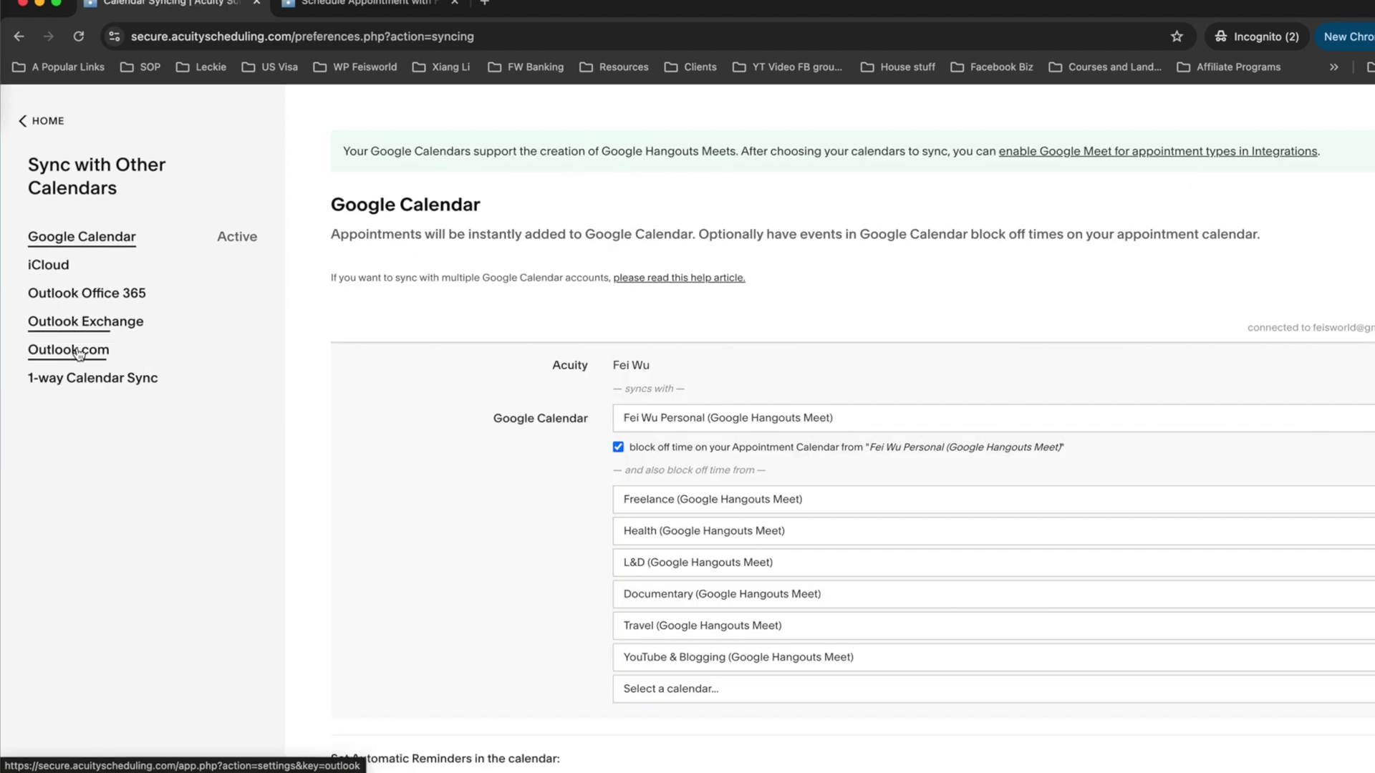
Look through the iCloud, Outlook Office 365, Outlook Exchange, Outlook.com and 1-way calendar sync pages, and return to Google Calendar
{"action": "left_click", "coordinate": [77, 271]}
{"action": "left_click", "coordinate": [84, 295]}
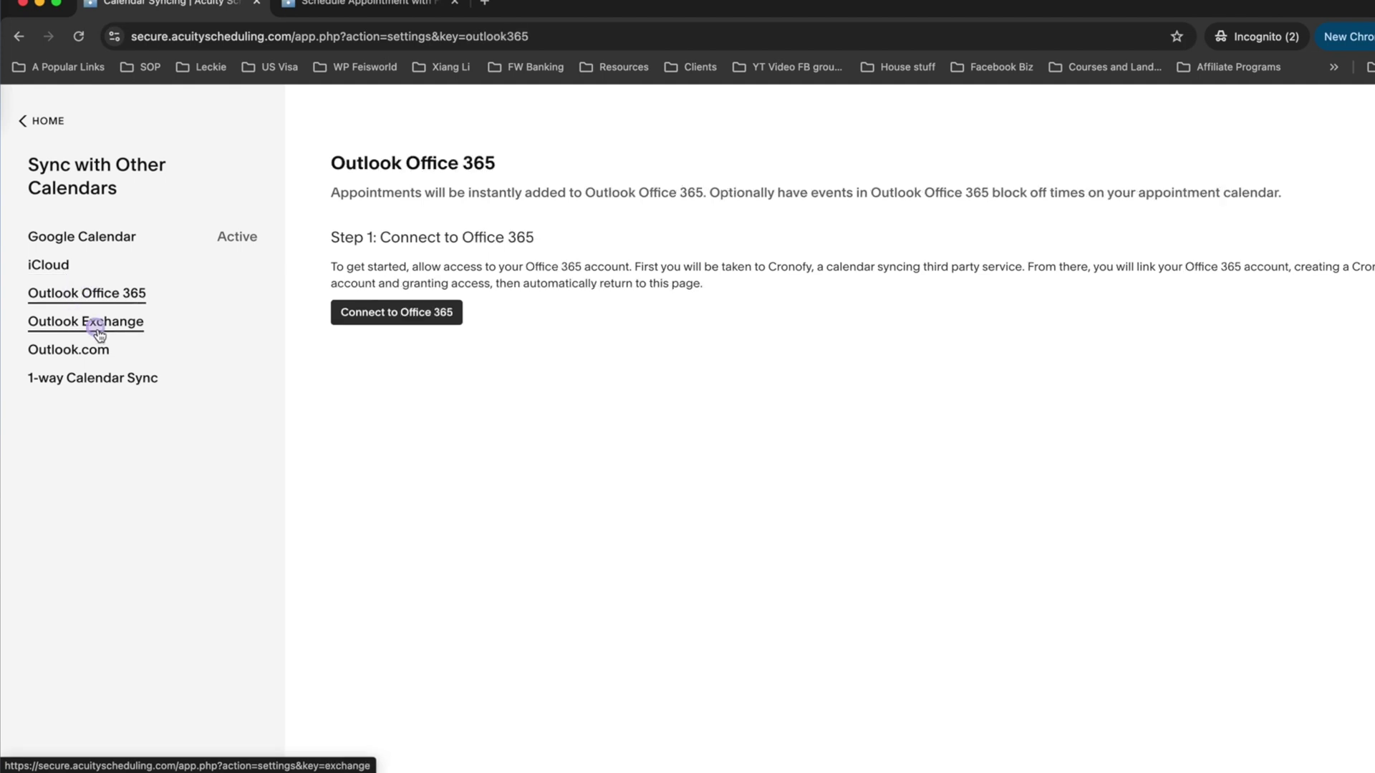
{"action": "left_click", "coordinate": [97, 329]}
{"action": "left_click", "coordinate": [98, 352]}
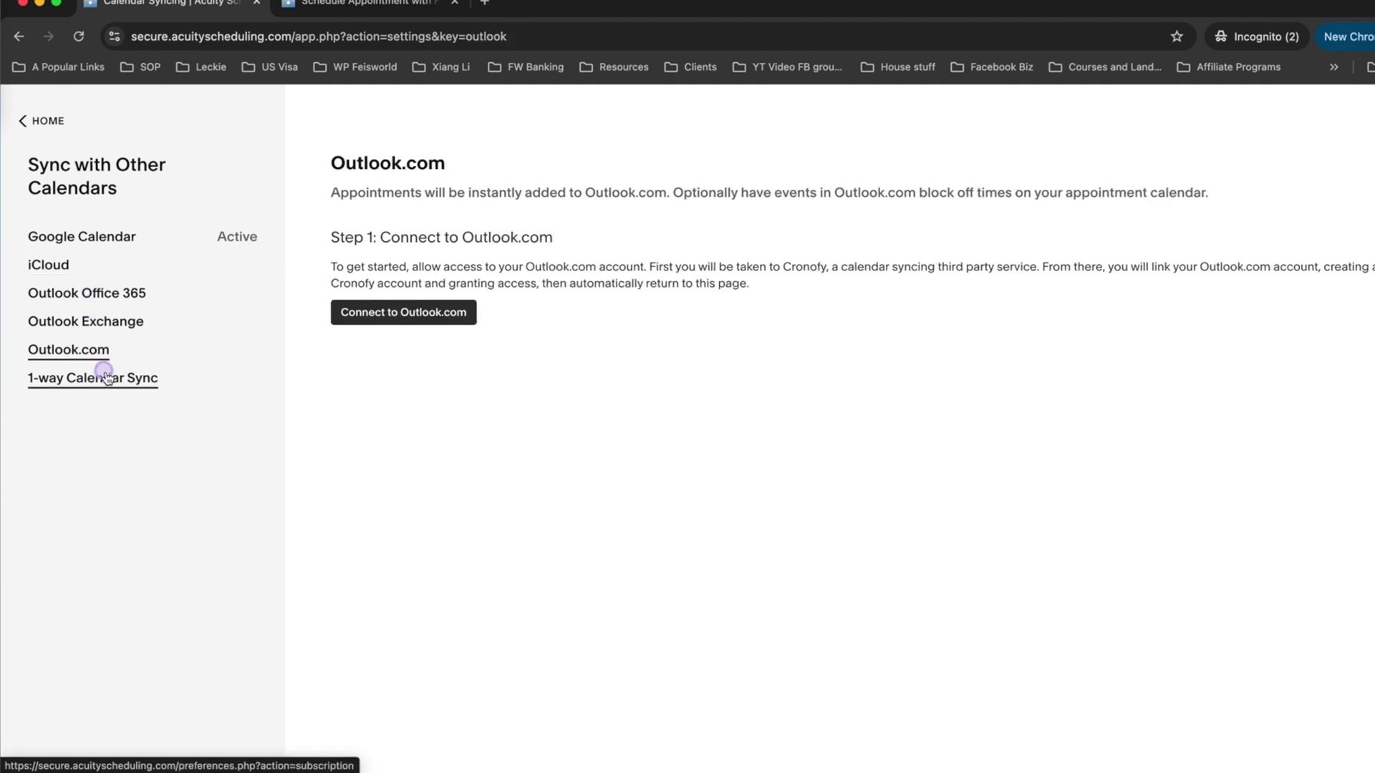
{"action": "left_click", "coordinate": [106, 376]}
{"action": "left_click", "coordinate": [82, 236]}
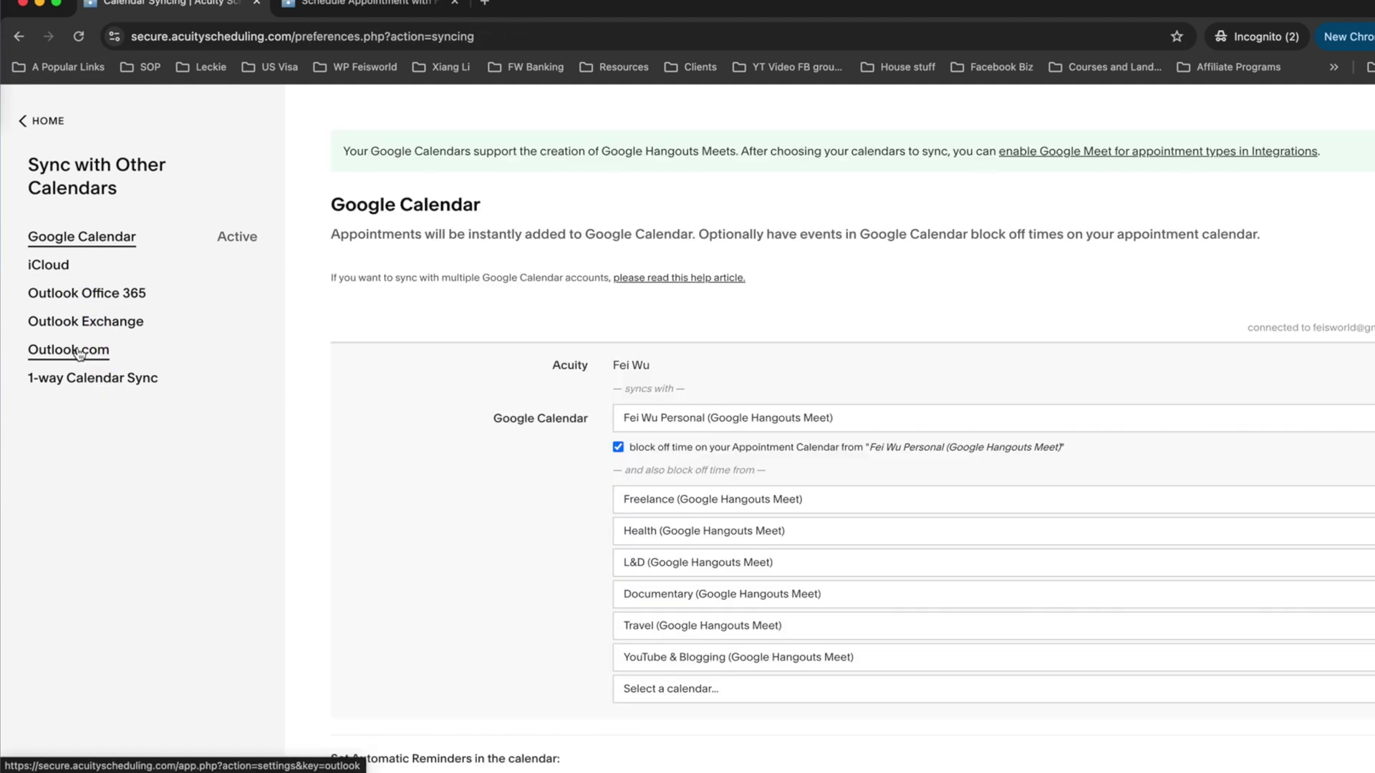
Examine the Google Calendar sync's time-blocking calendars and its automatic reminder options
{"action": "scroll", "coordinate": [985, 494], "scroll_direction": "down", "scroll_amount": 3}
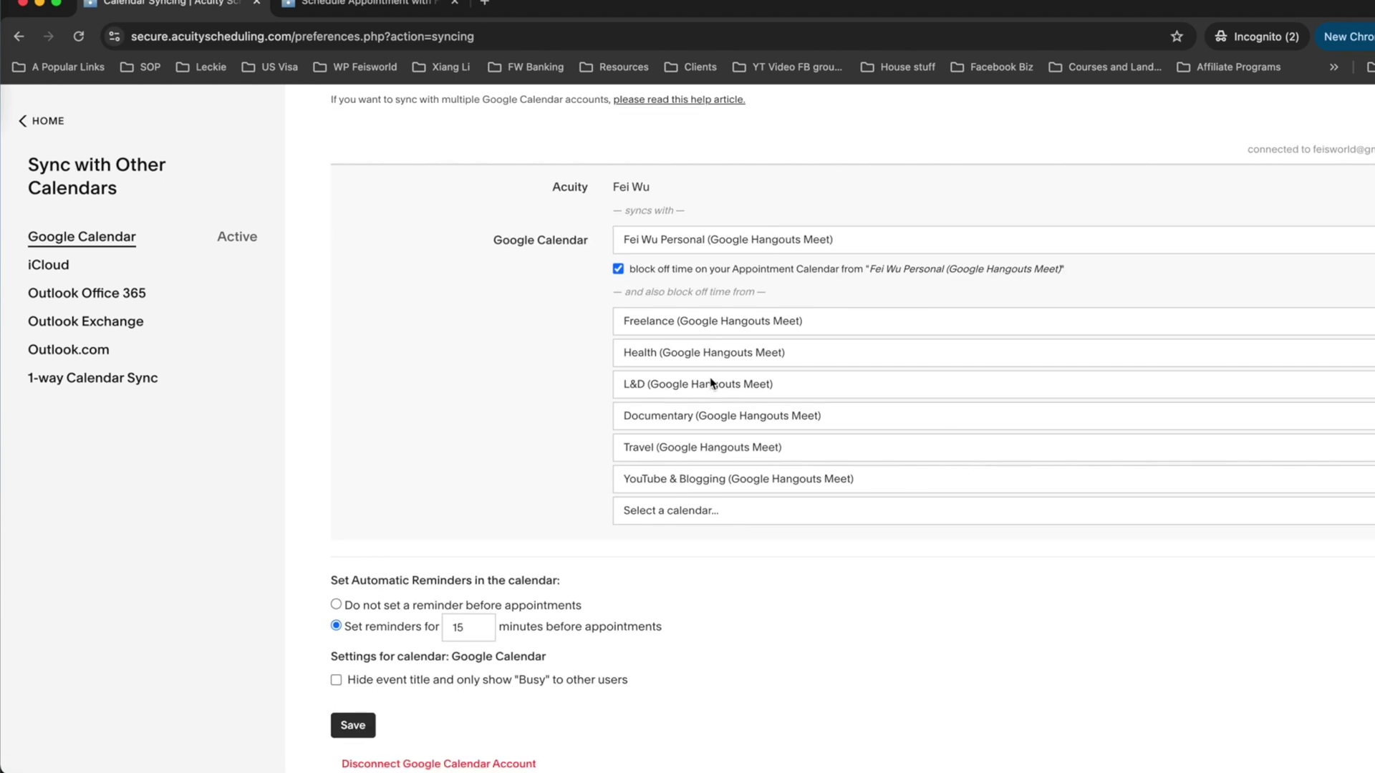
{"action": "scroll", "coordinate": [718, 482], "scroll_direction": "down", "scroll_amount": 1}
{"action": "left_click_drag", "start_coordinate": [667, 602], "coordinate": [322, 576]}
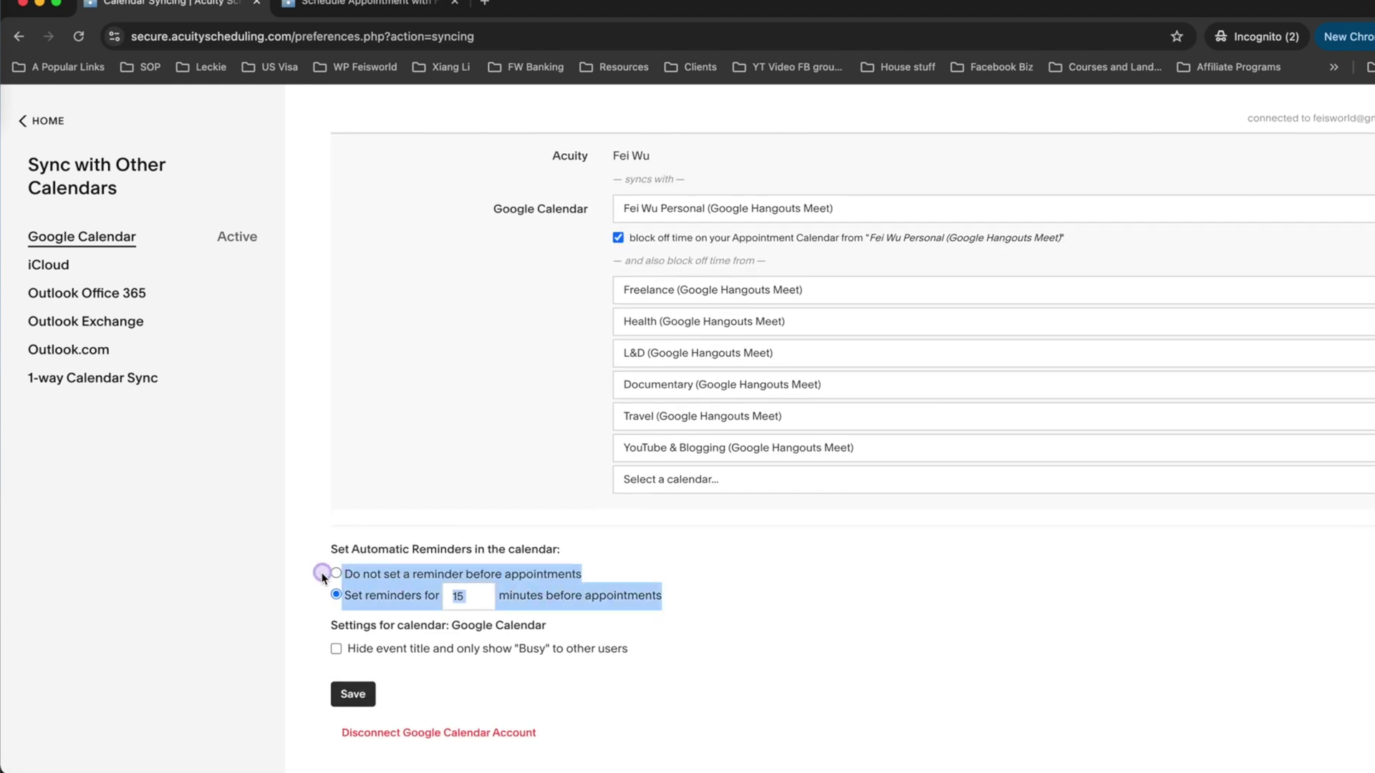
{"action": "left_click", "coordinate": [771, 605]}
{"action": "scroll", "coordinate": [773, 608], "scroll_direction": "down", "scroll_amount": 1}
{"action": "left_click", "coordinate": [353, 652]}
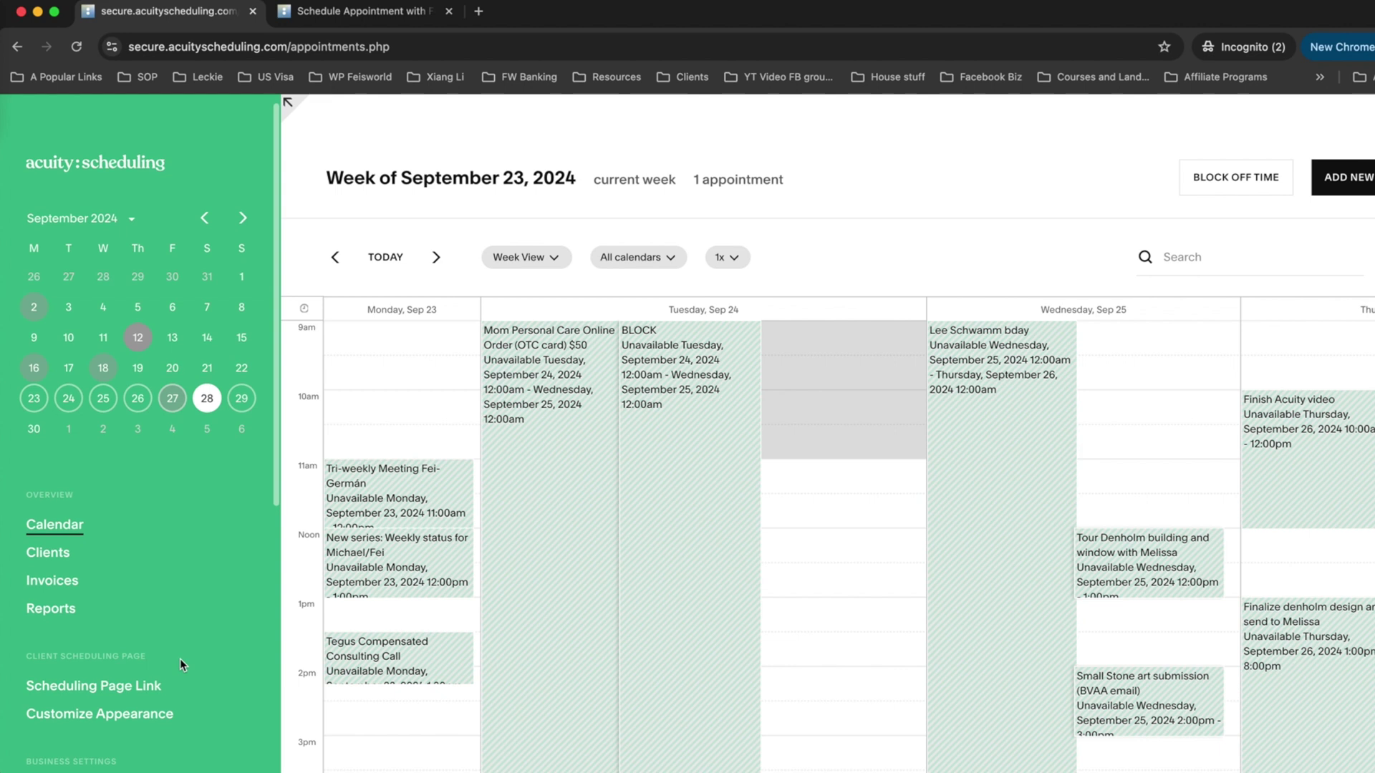
Open the intake form questions and review the "Discovery call for YouTube strategy" form
{"action": "scroll", "coordinate": [179, 659], "scroll_direction": "down", "scroll_amount": 5}
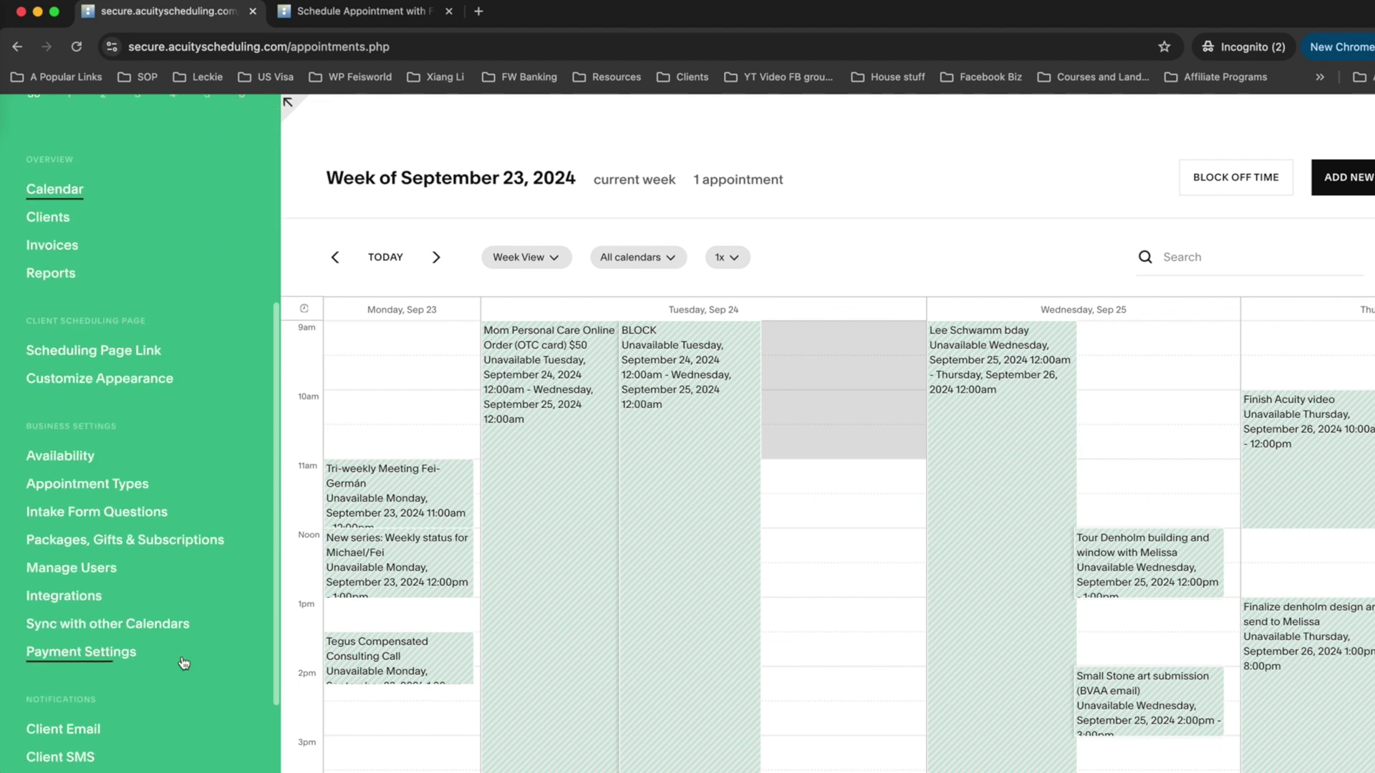
{"action": "left_click", "coordinate": [112, 517]}
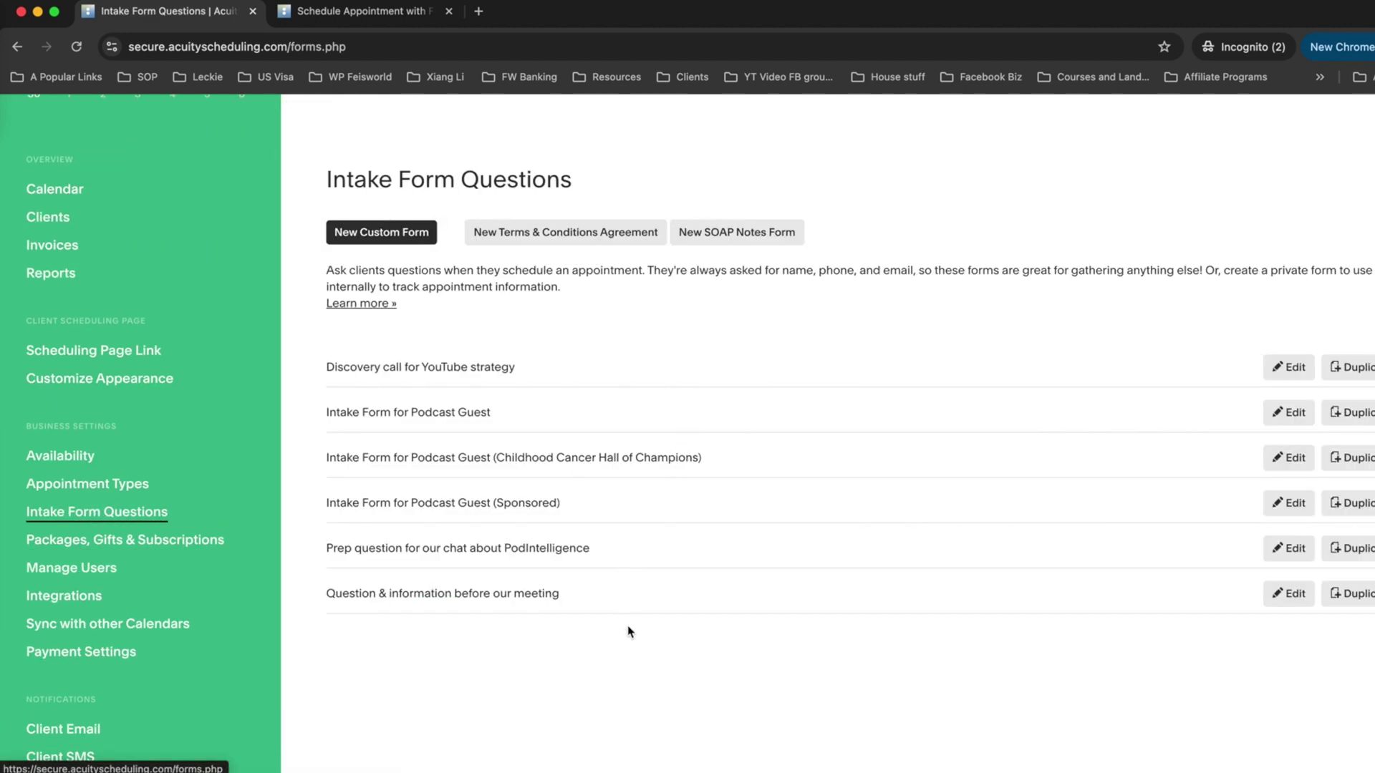
{"action": "left_click", "coordinate": [1292, 368]}
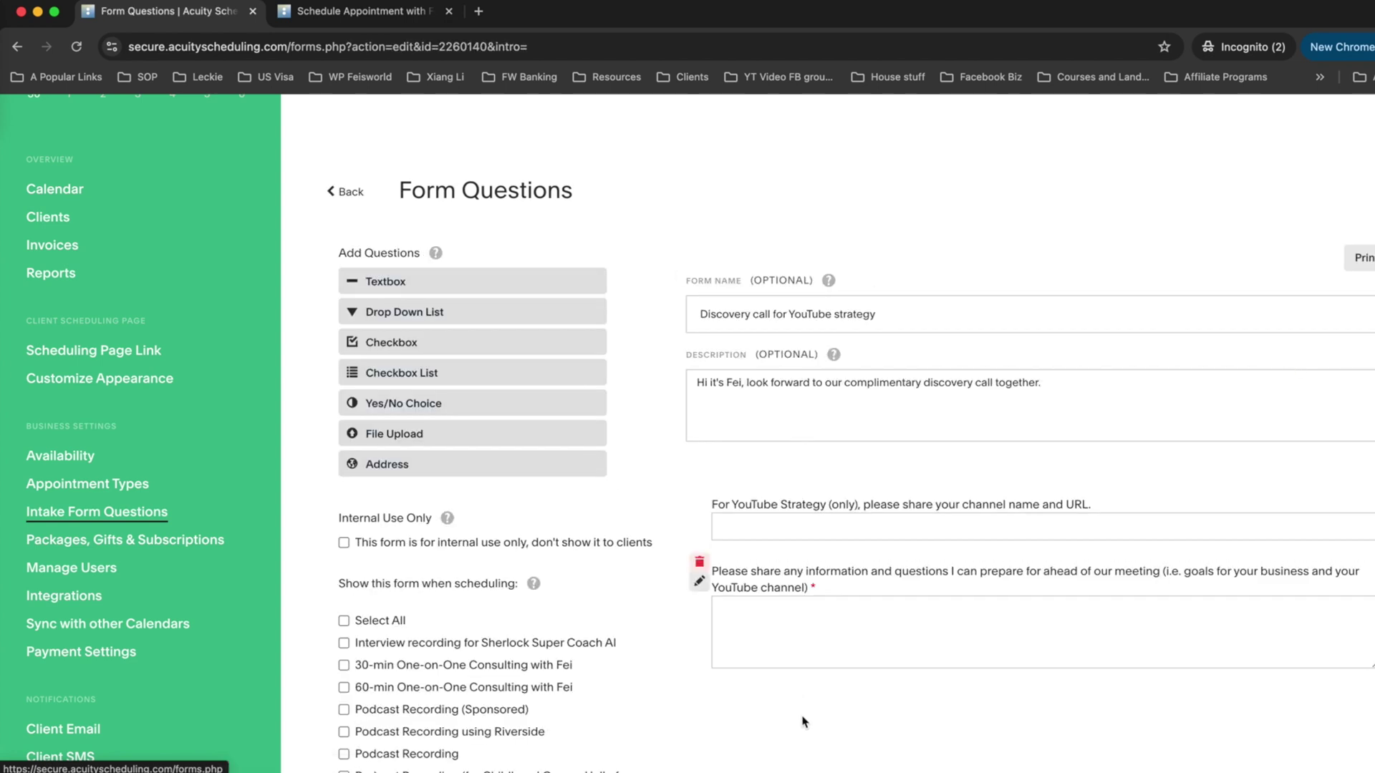
{"action": "scroll", "coordinate": [804, 724], "scroll_direction": "down", "scroll_amount": 3}
{"action": "scroll", "coordinate": [593, 691], "scroll_direction": "down", "scroll_amount": 6}
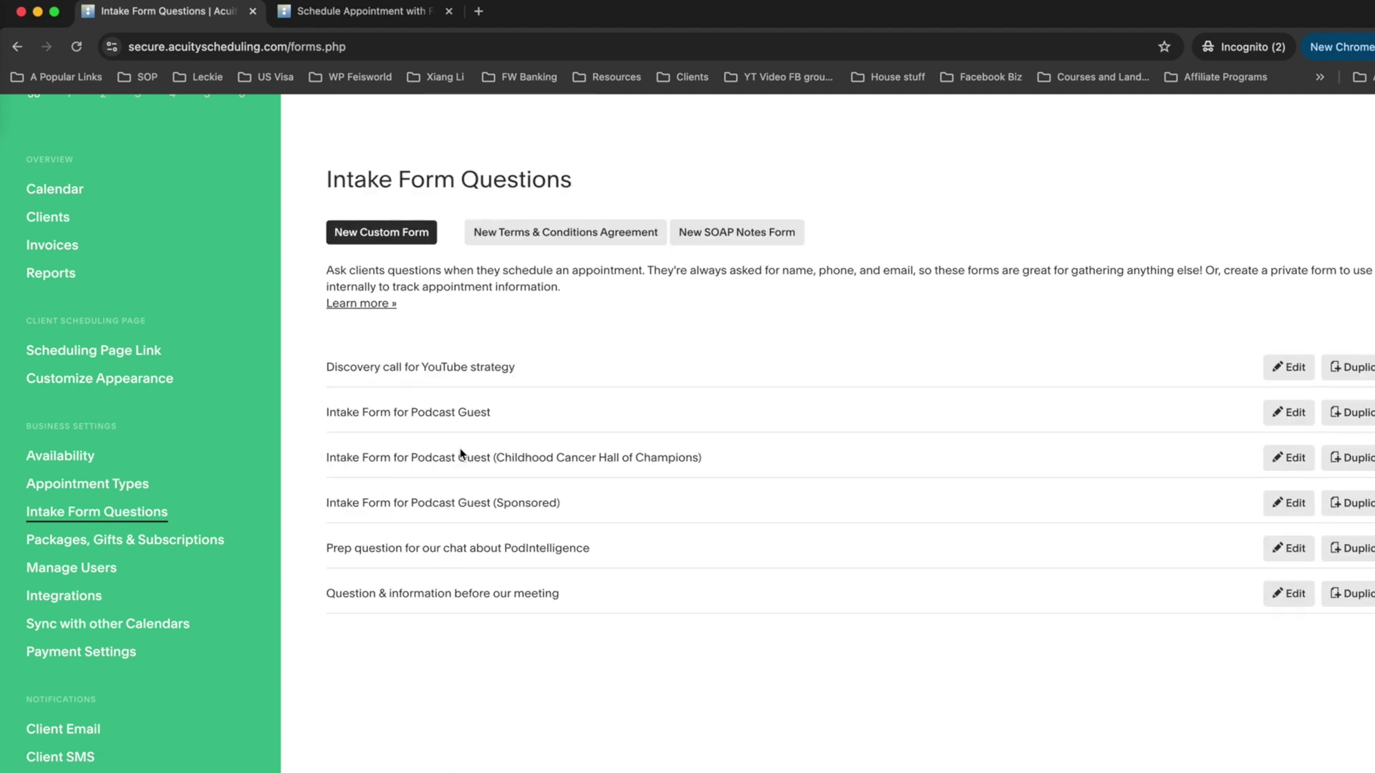
Review the "Intake Form for Podcast Guest" questions and open the profile image upload question for editing
{"action": "left_click", "coordinate": [1288, 411]}
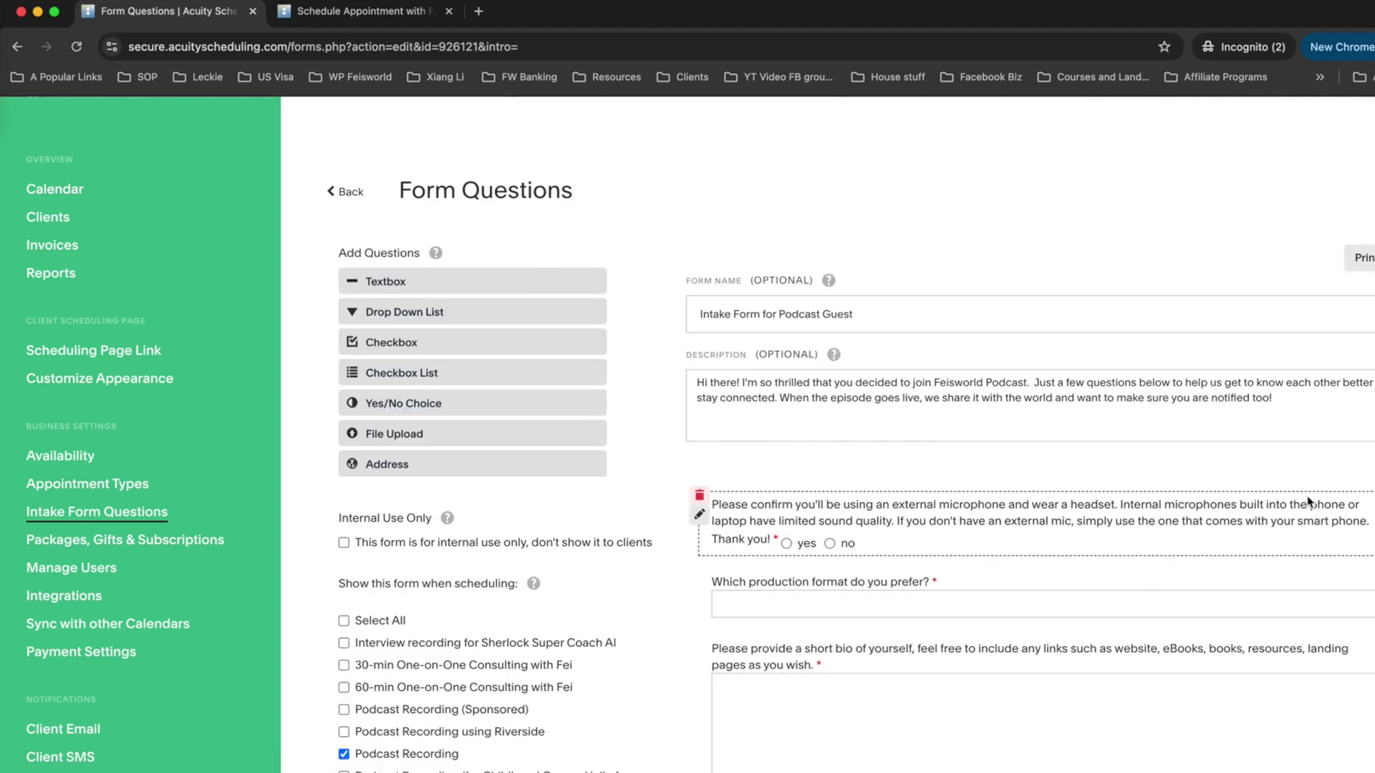
{"action": "scroll", "coordinate": [1282, 683], "scroll_direction": "down", "scroll_amount": 3}
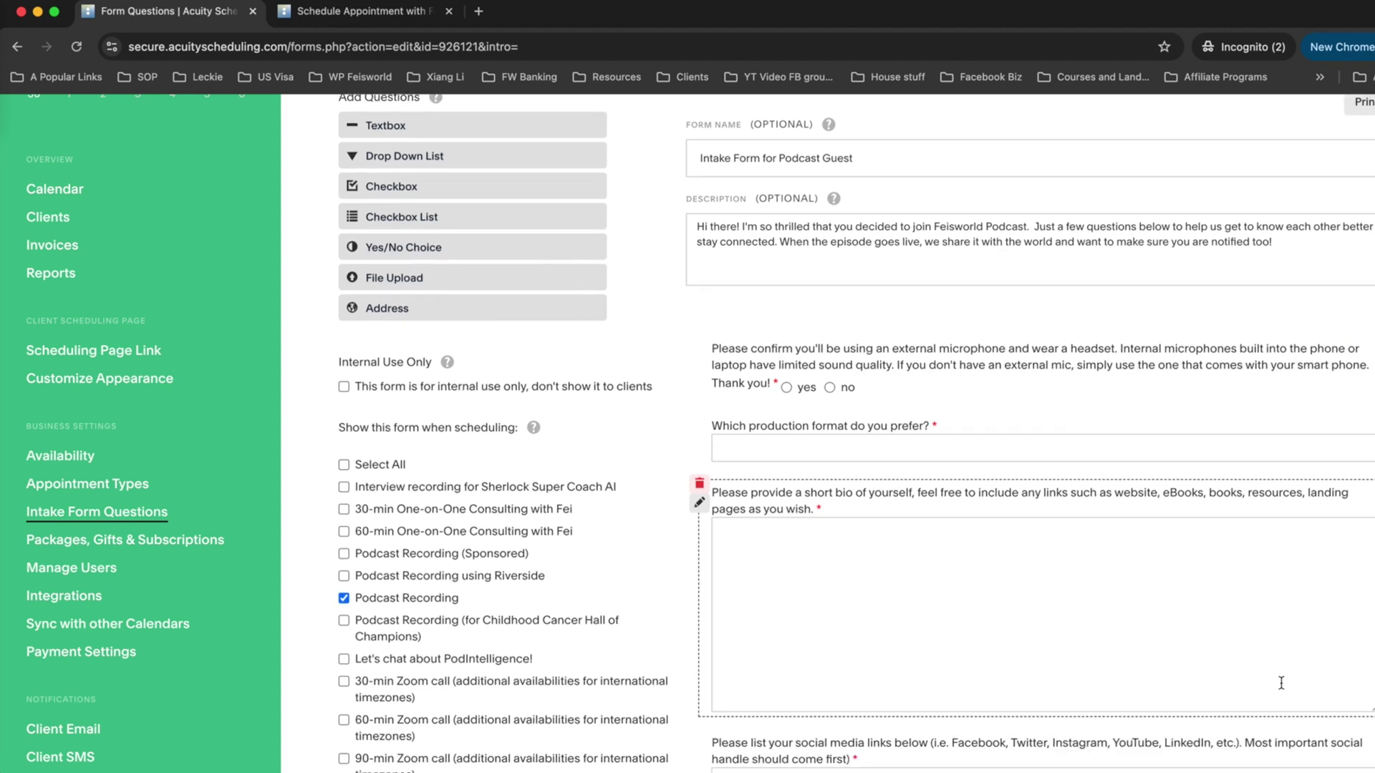
{"action": "scroll", "coordinate": [1281, 683], "scroll_direction": "down", "scroll_amount": 8}
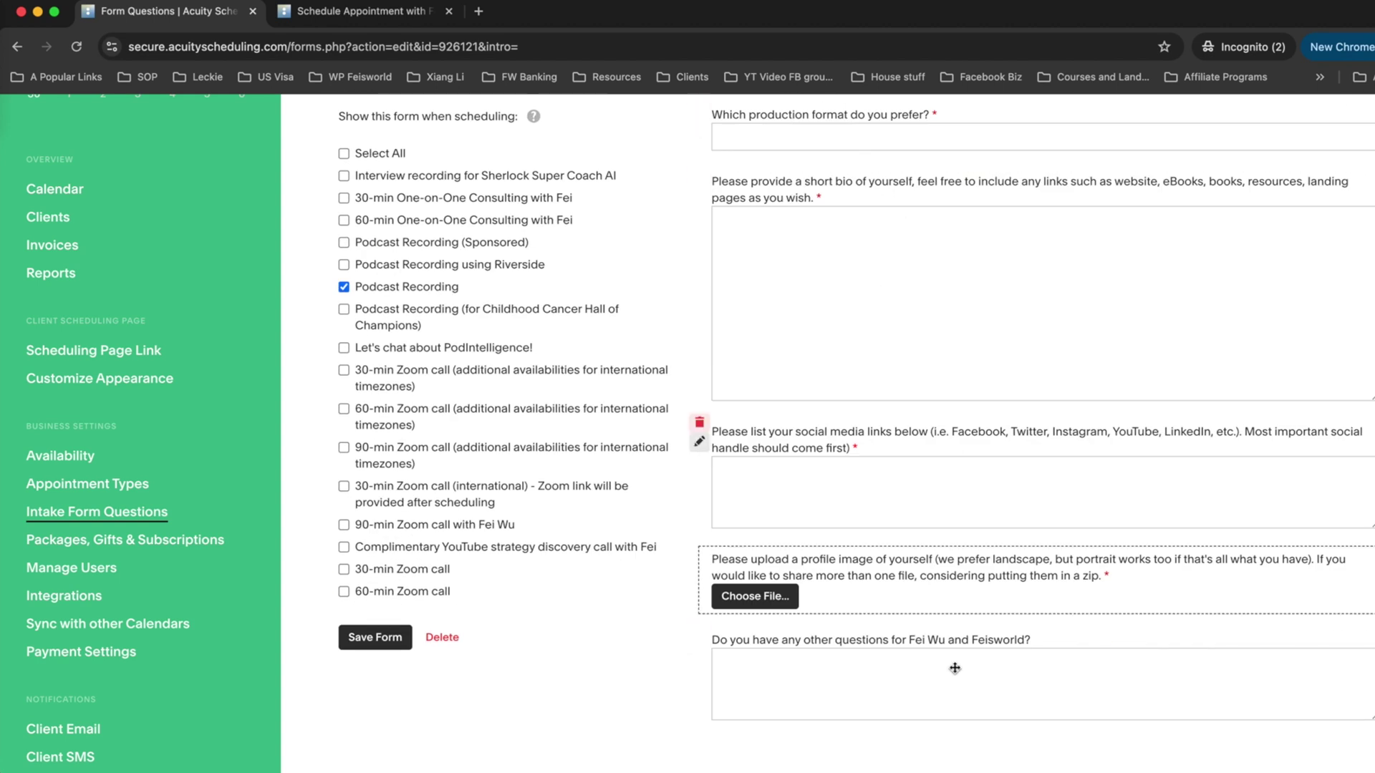
{"action": "scroll", "coordinate": [964, 683], "scroll_direction": "down", "scroll_amount": 3}
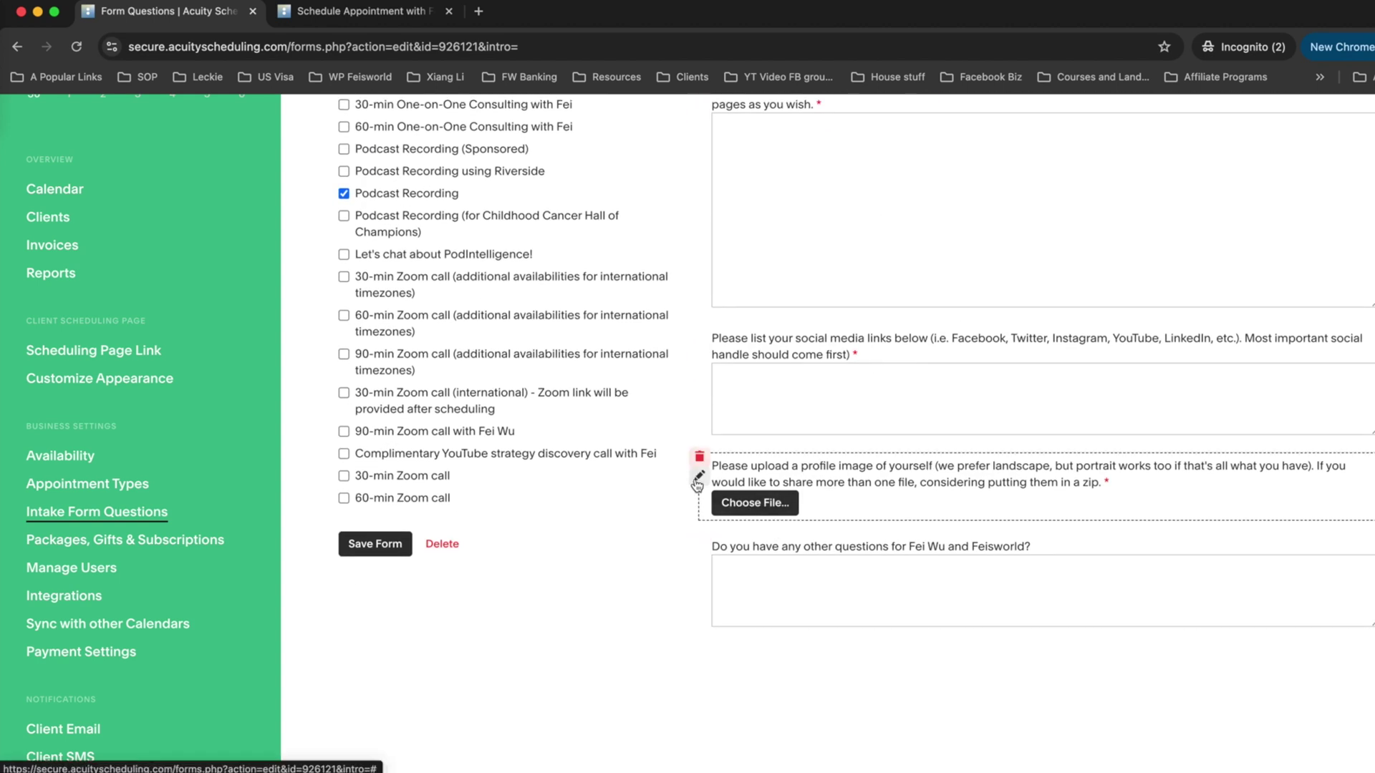
{"action": "left_click", "coordinate": [700, 477]}
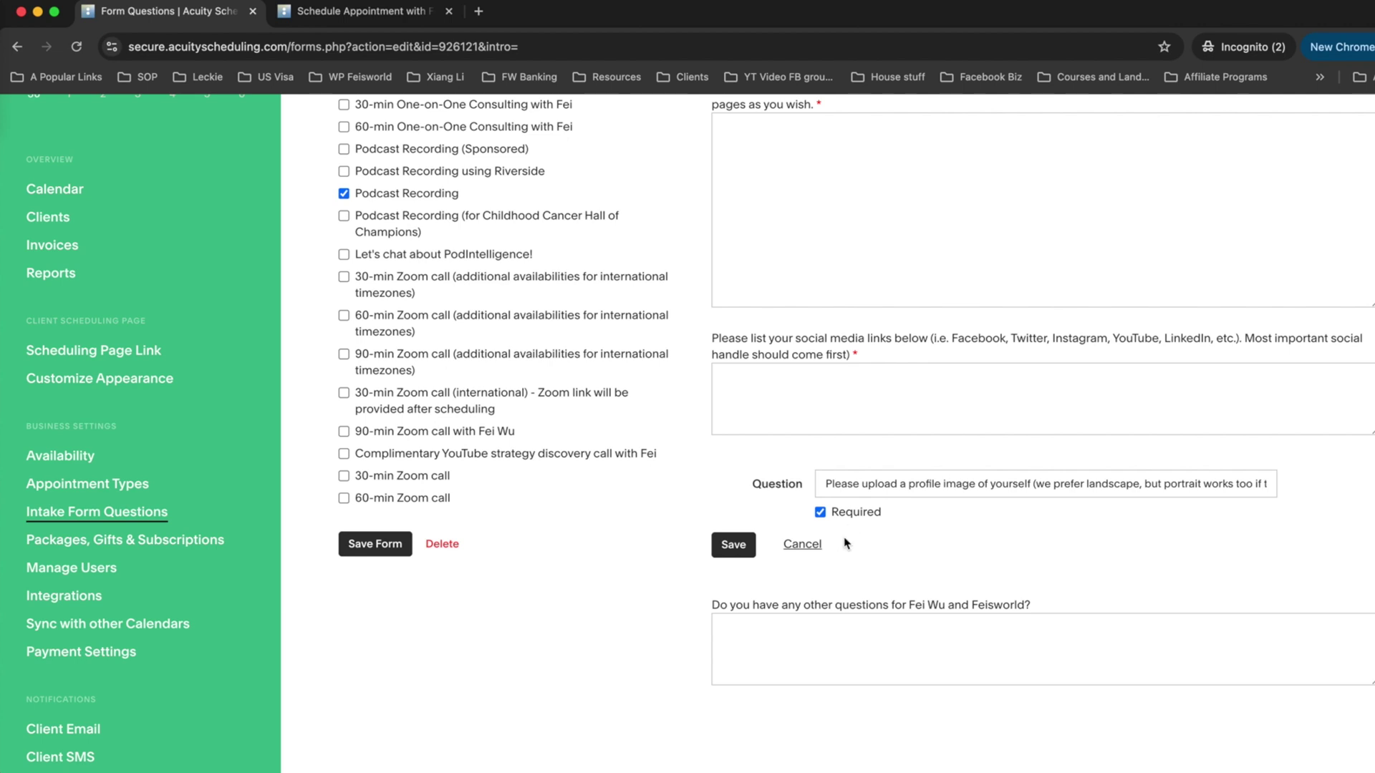
{"action": "scroll", "coordinate": [818, 548], "scroll_direction": "up", "scroll_amount": 10}
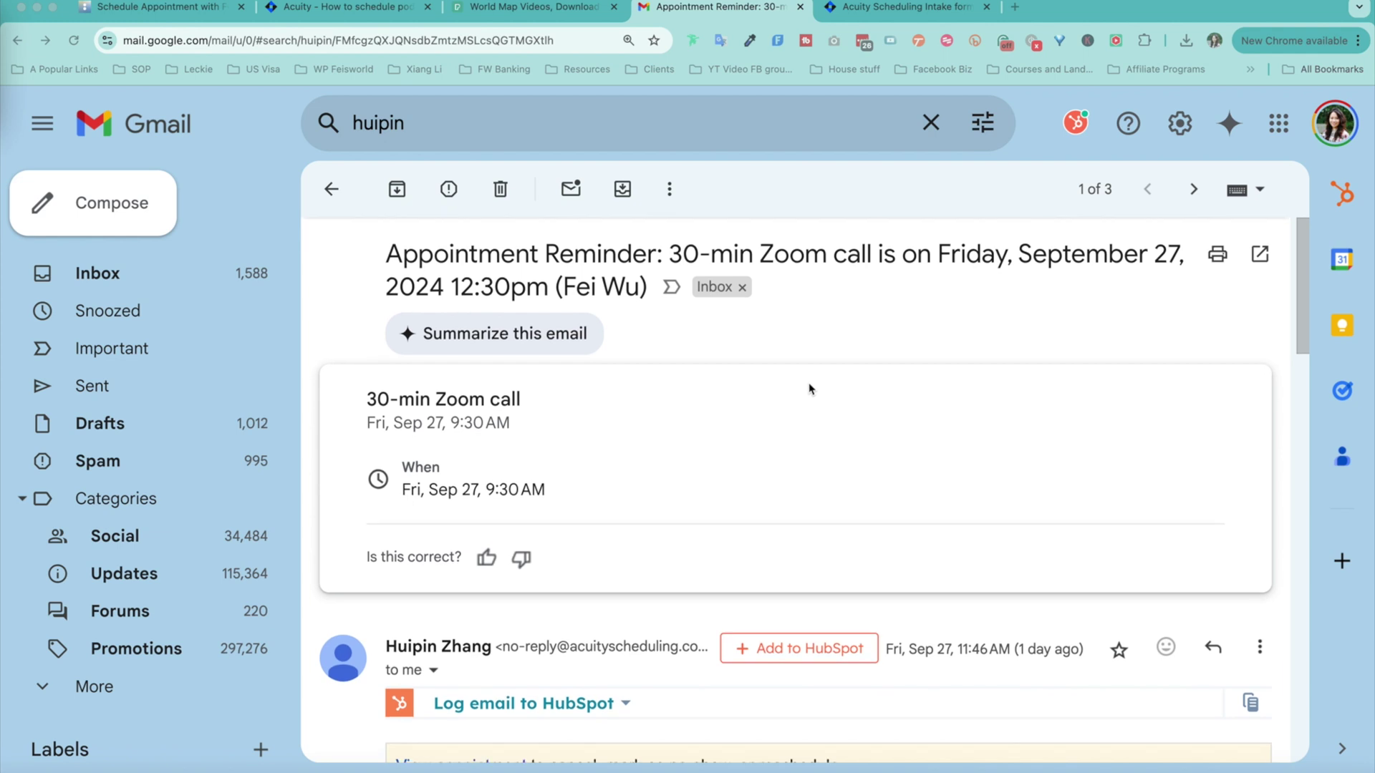
Read through the appointment reminder email for the 30-min Zoom call in Gmail, including its change and calendar options
{"action": "scroll", "coordinate": [817, 398], "scroll_direction": "down", "scroll_amount": 5}
{"action": "scroll", "coordinate": [1209, 597], "scroll_direction": "down", "scroll_amount": 3}
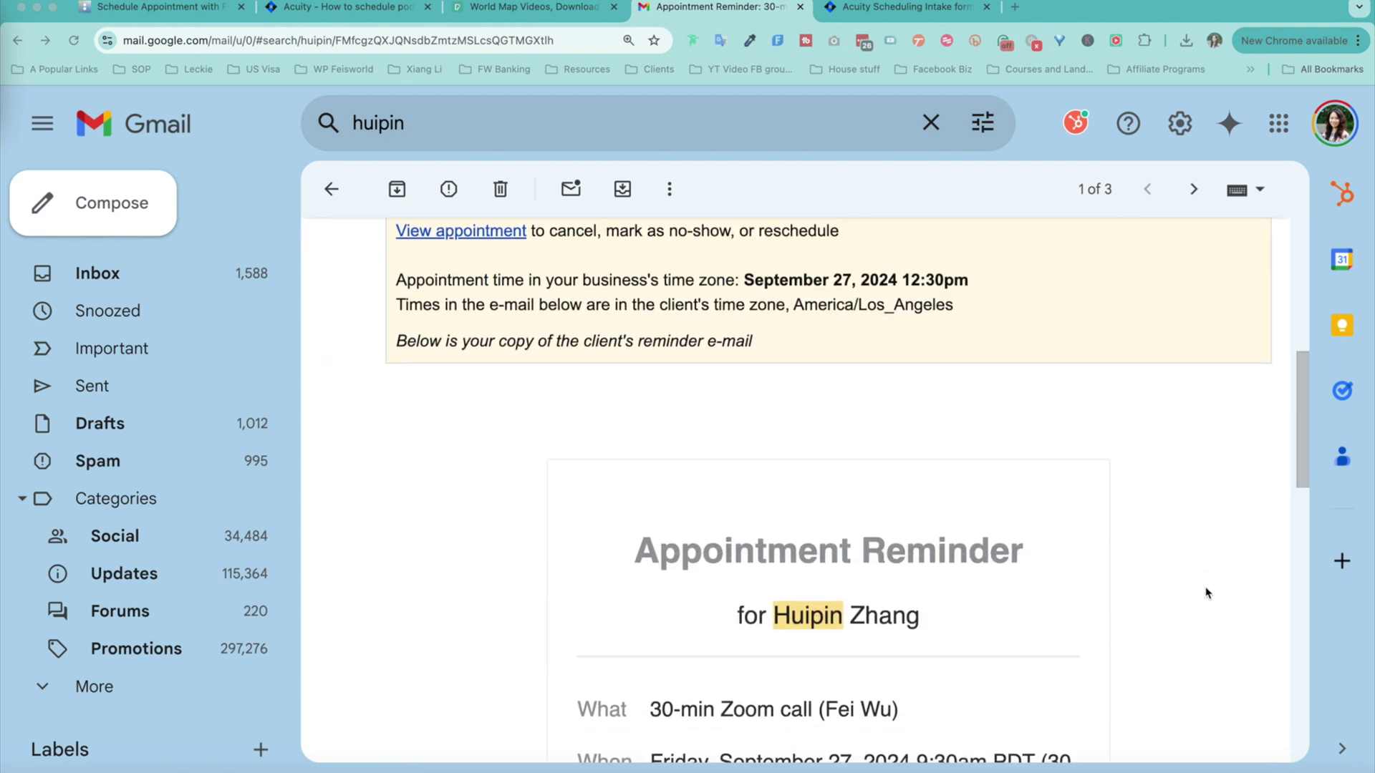
{"action": "scroll", "coordinate": [1209, 593], "scroll_direction": "down", "scroll_amount": 4}
{"action": "scroll", "coordinate": [1209, 592], "scroll_direction": "down", "scroll_amount": 10}
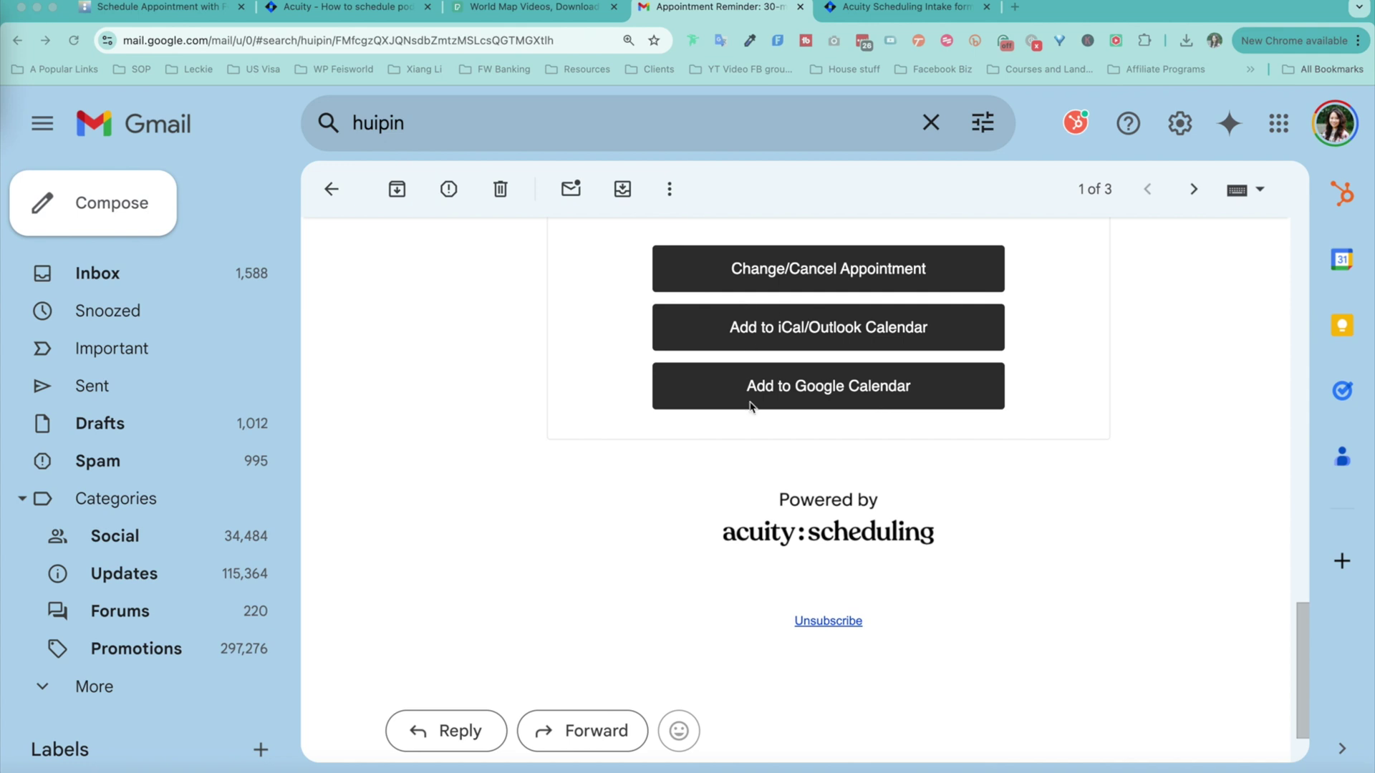
{"action": "scroll", "coordinate": [749, 345], "scroll_direction": "up", "scroll_amount": 6}
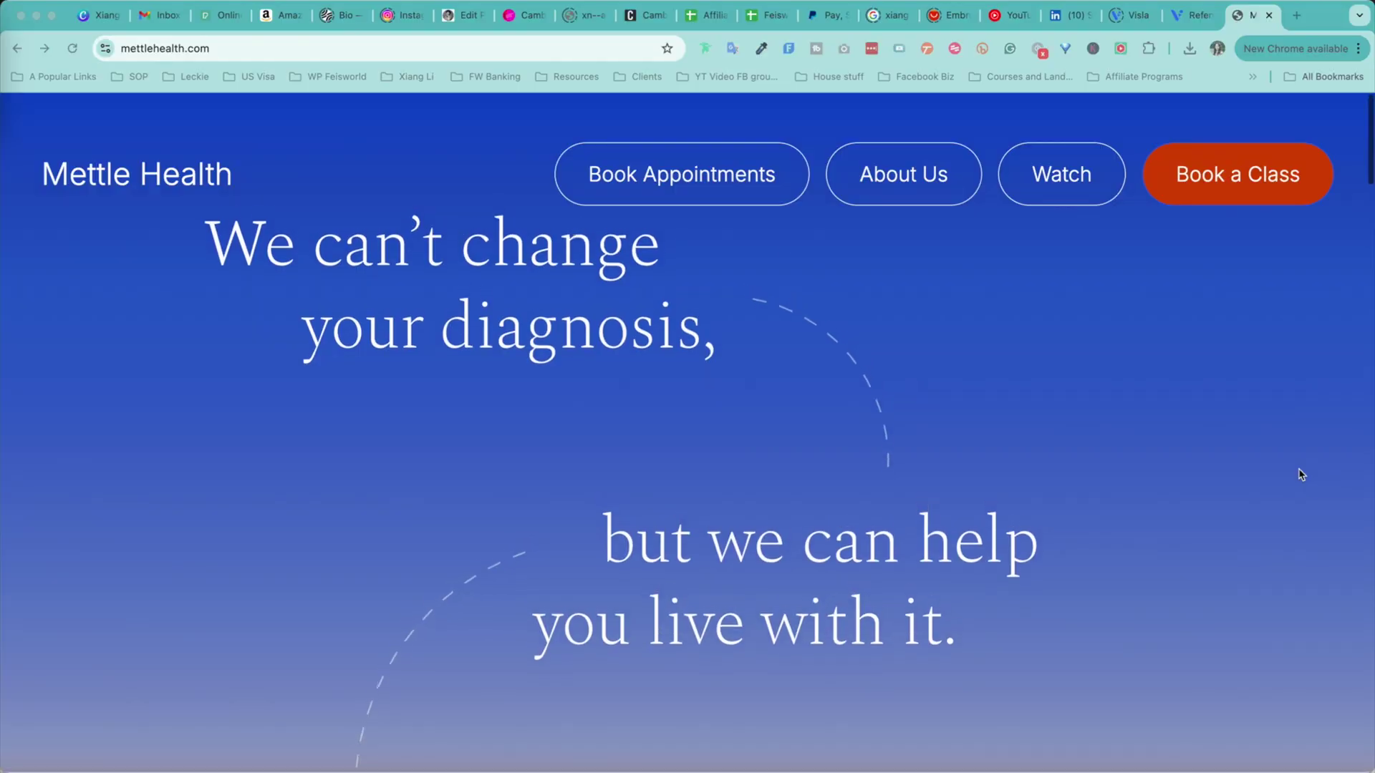
Open the appointment booking on the Mettle Health website to bring up its menu of services
{"action": "left_click", "coordinate": [673, 179]}
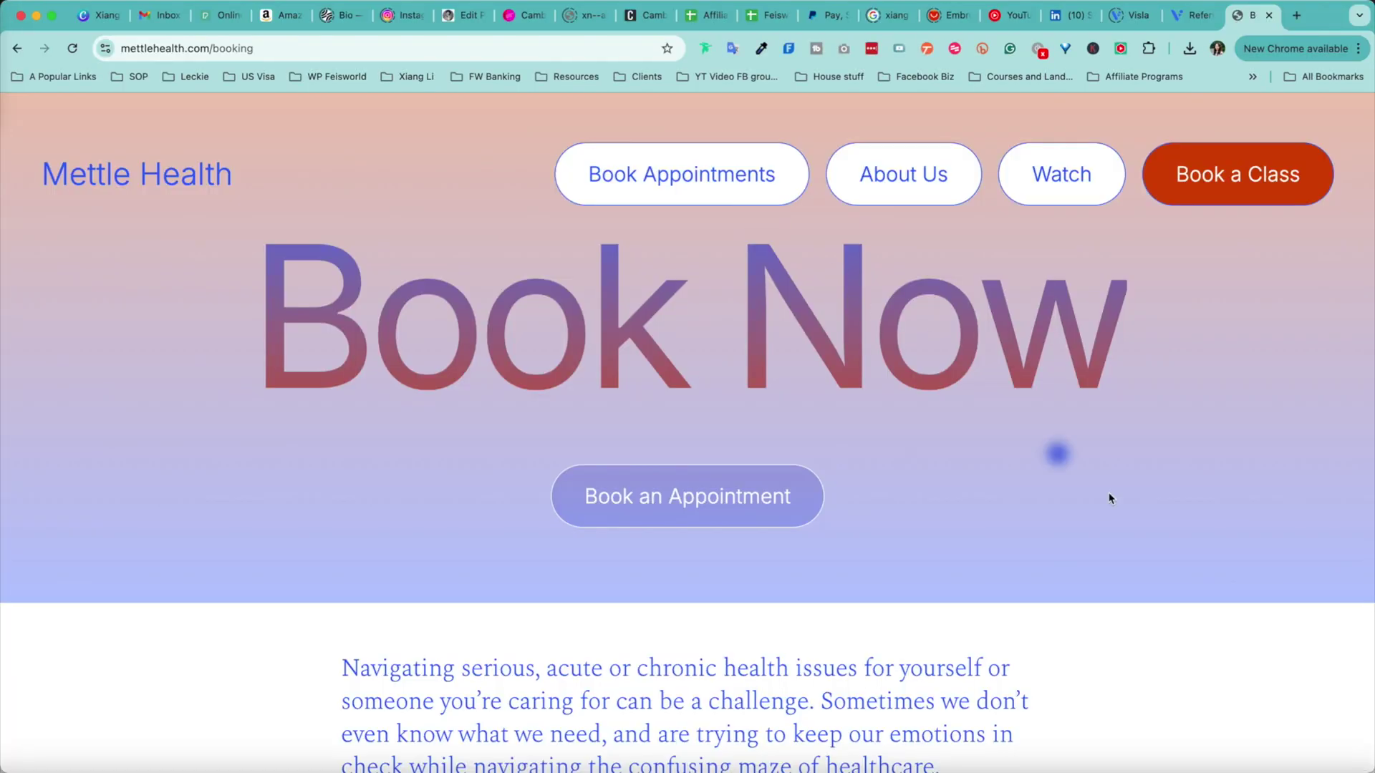
{"action": "scroll", "coordinate": [1087, 552], "scroll_direction": "down", "scroll_amount": 3}
{"action": "left_click", "coordinate": [692, 357]}
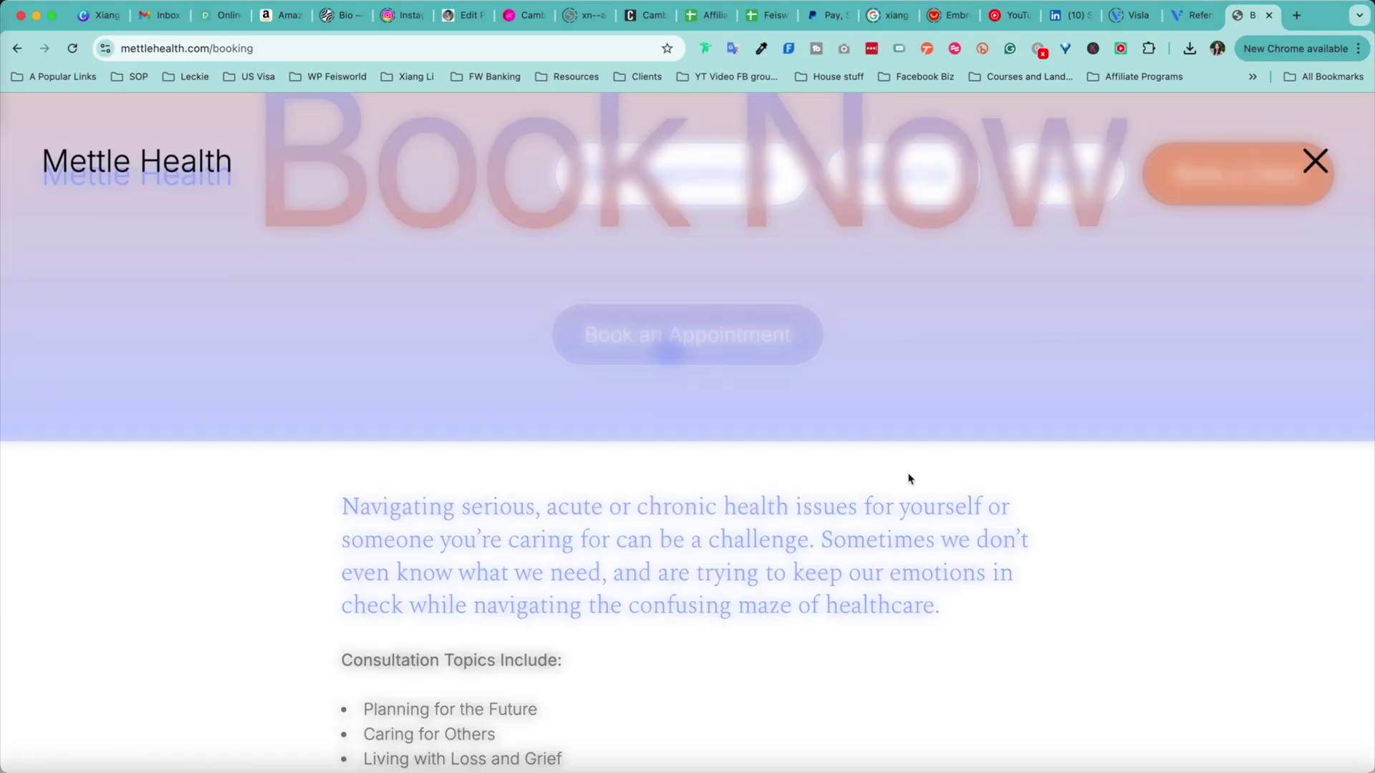
{"action": "scroll", "coordinate": [902, 487], "scroll_direction": "down", "scroll_amount": 3}
{"action": "scroll", "coordinate": [894, 513], "scroll_direction": "up", "scroll_amount": 3}
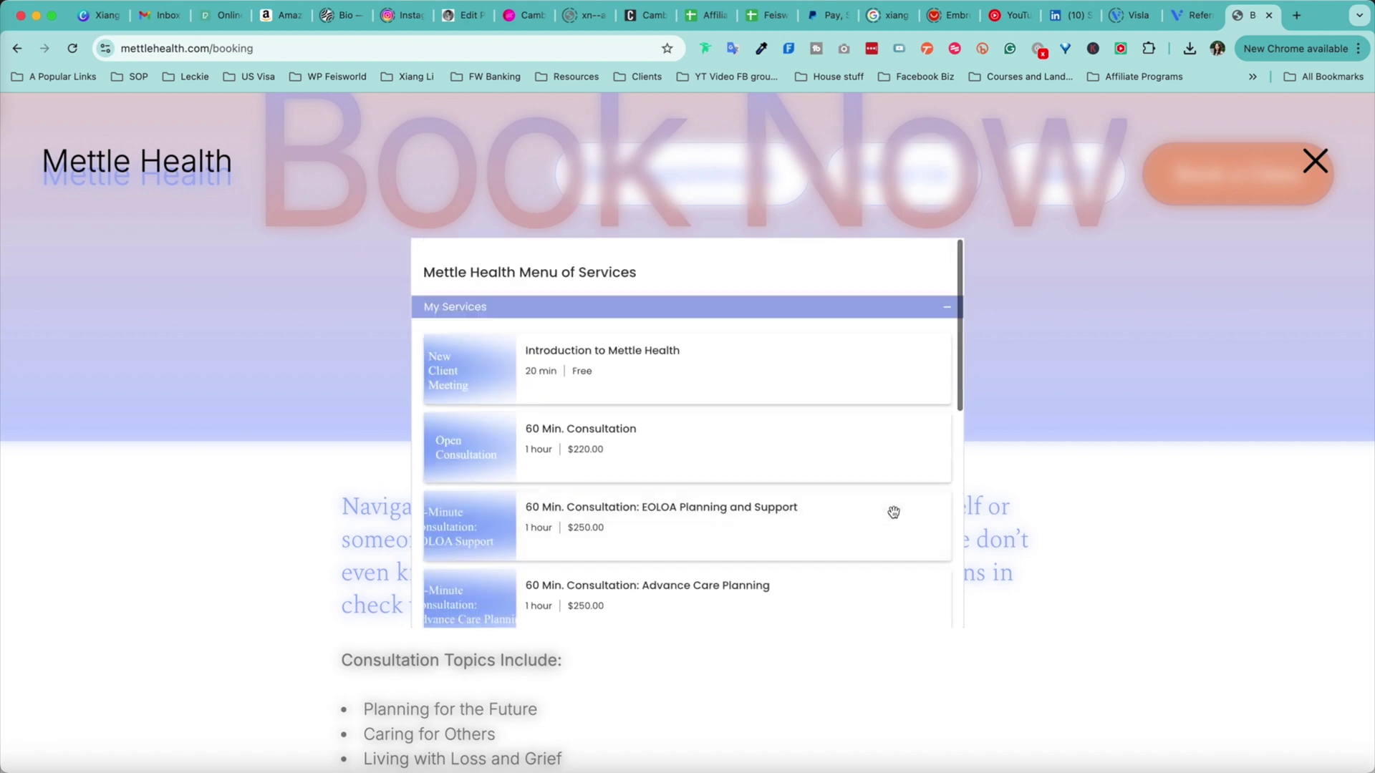
Choose the free 20-minute "Introduction to Mettle Health" service and select Monday, November 4, 2024 as the date
{"action": "left_click", "coordinate": [669, 376]}
{"action": "left_click", "coordinate": [762, 619]}
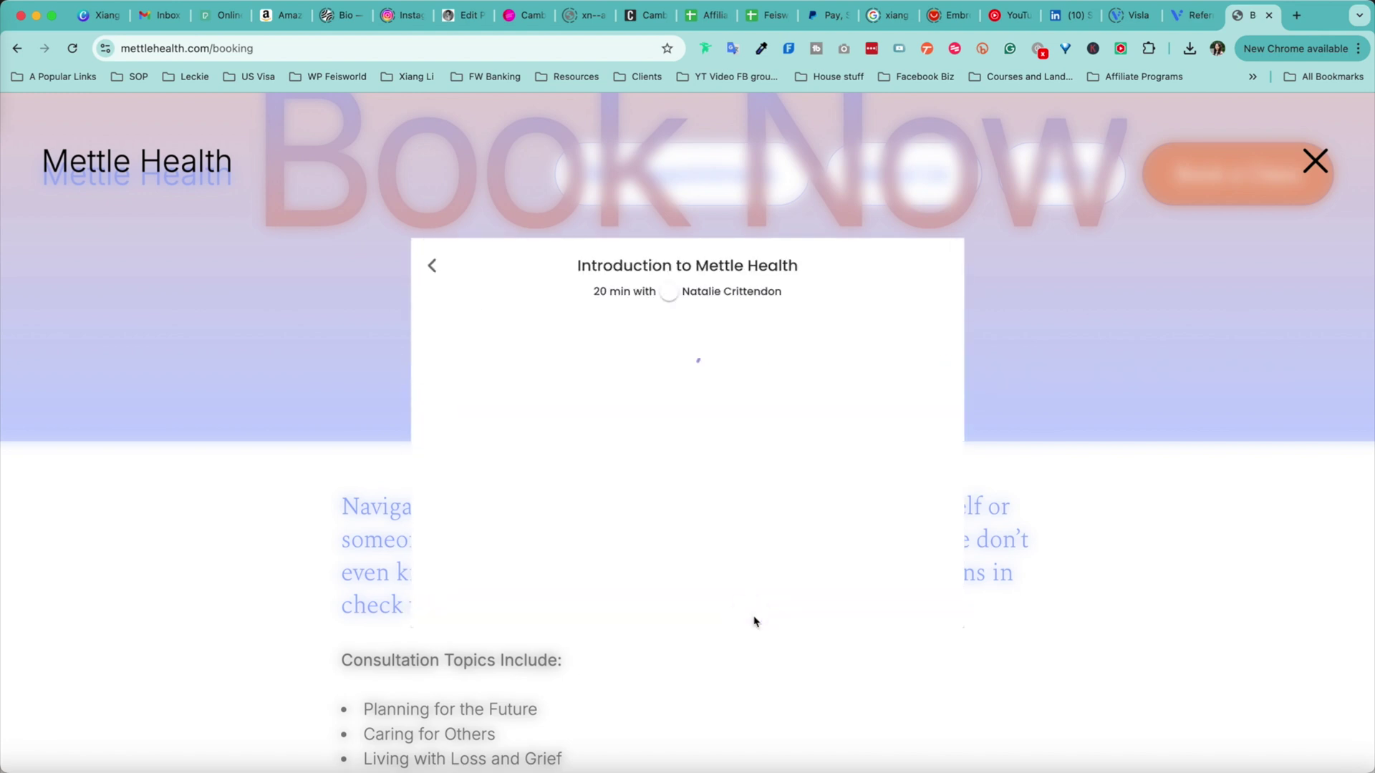
{"action": "left_click", "coordinate": [906, 362]}
{"action": "left_click", "coordinate": [493, 444]}
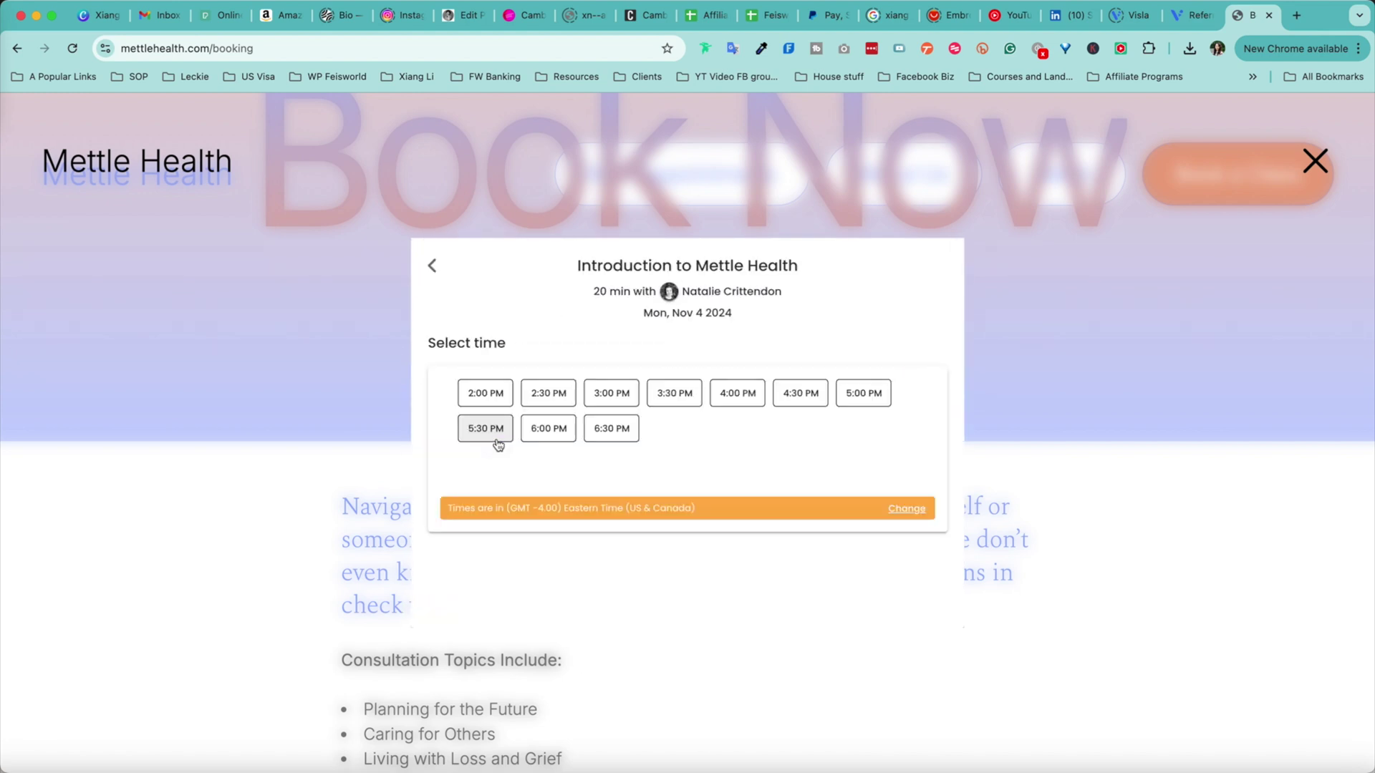
Choose the 2:00 PM slot for the introduction appointment and look through the client booking form and cancellation policy
{"action": "left_click", "coordinate": [480, 395]}
{"action": "scroll", "coordinate": [476, 393], "scroll_direction": "down", "scroll_amount": 10}
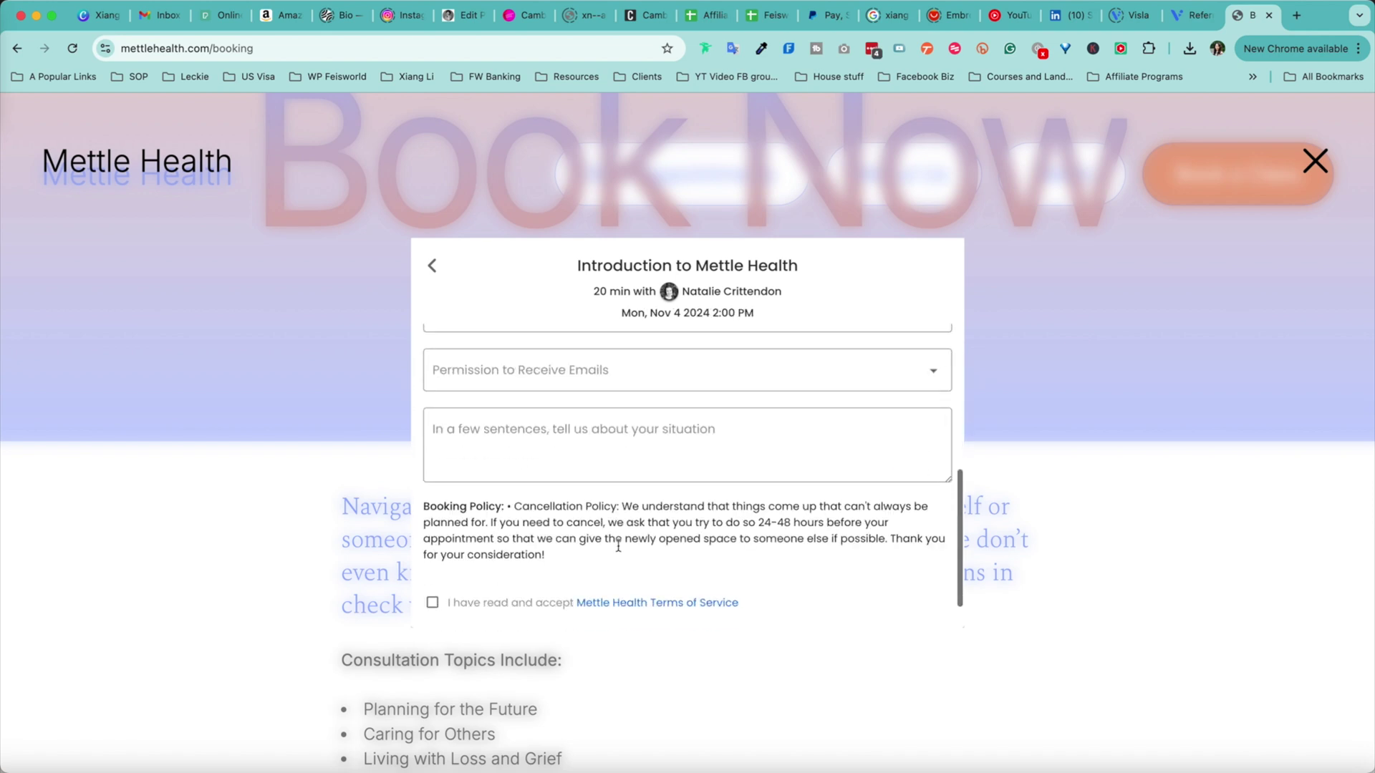
{"action": "scroll", "coordinate": [516, 430], "scroll_direction": "up", "scroll_amount": 10}
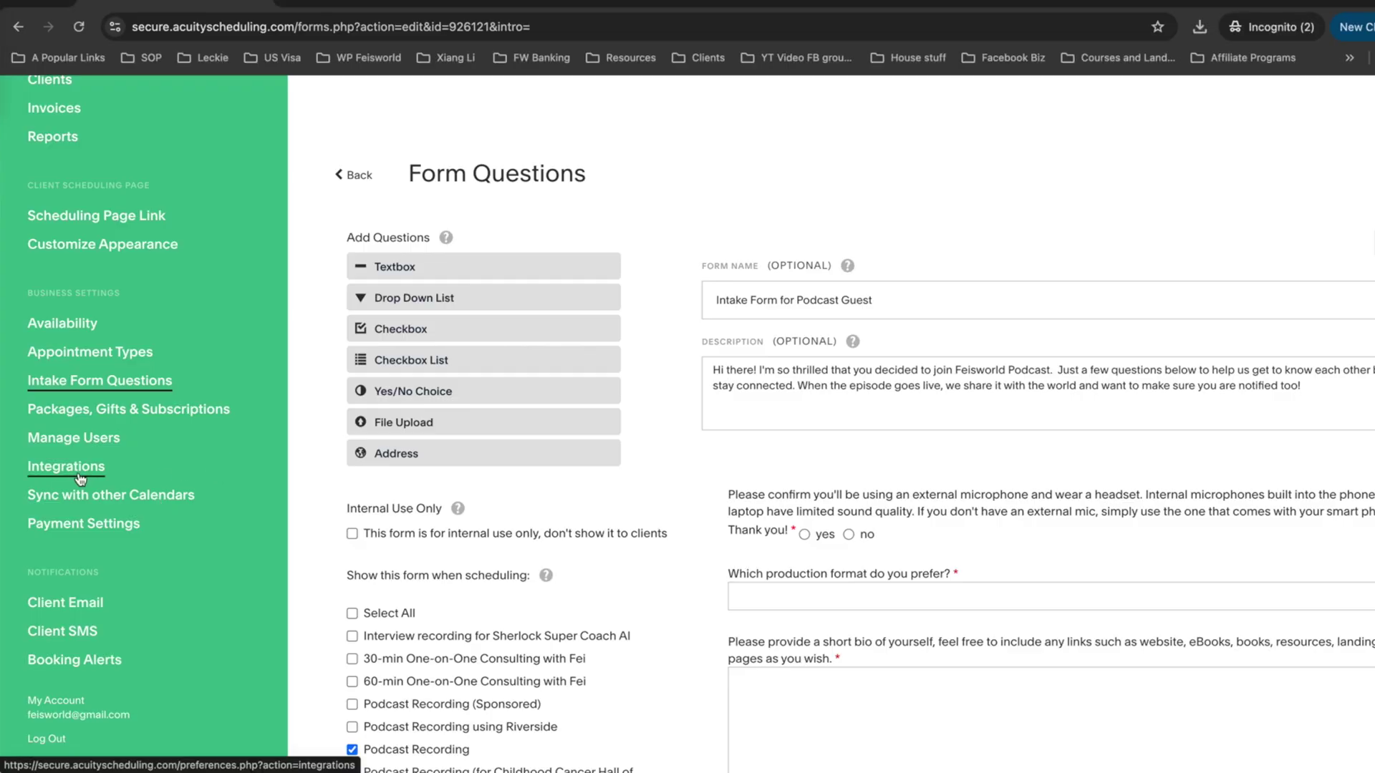
Switch to Acuity Scheduling's integrations and examine the payment options Stripe, Square and PayPal
{"action": "left_click", "coordinate": [80, 478]}
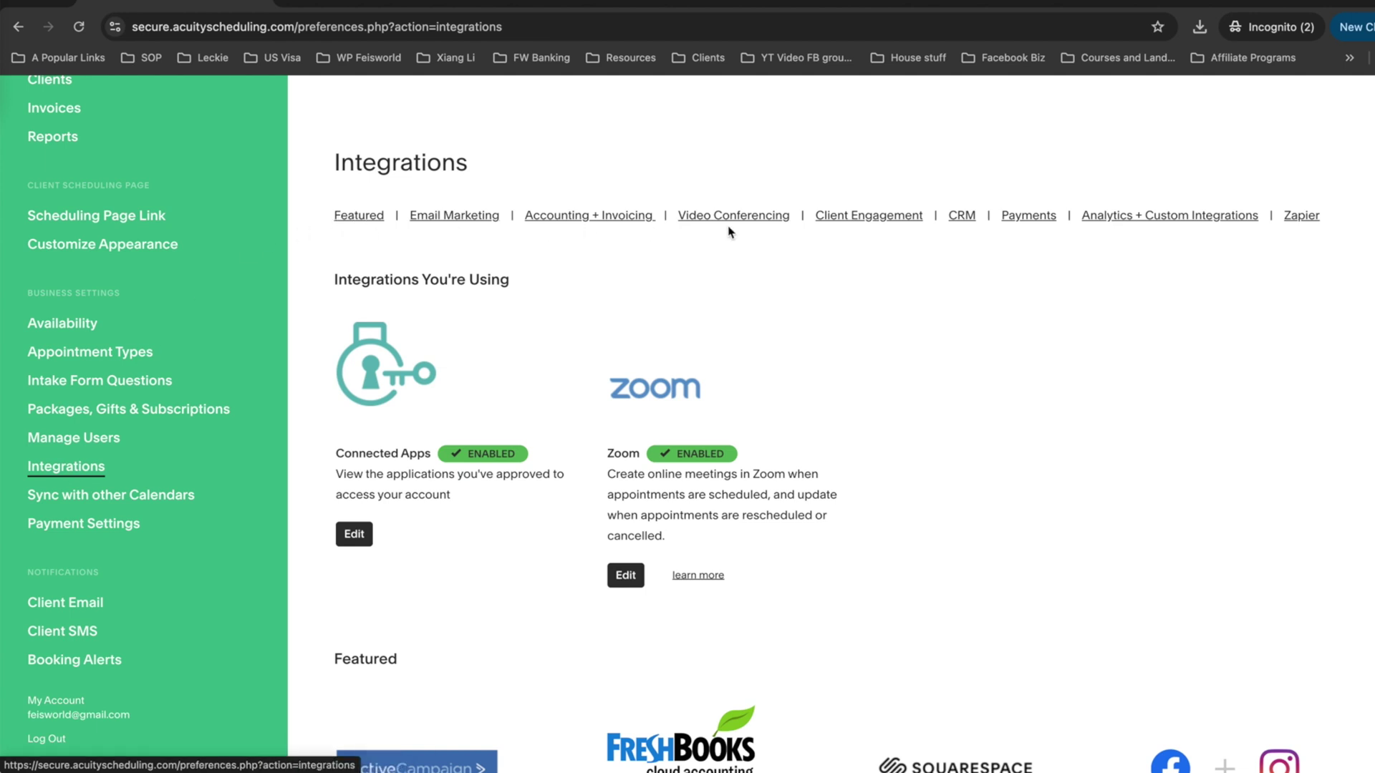
{"action": "left_click", "coordinate": [1039, 221]}
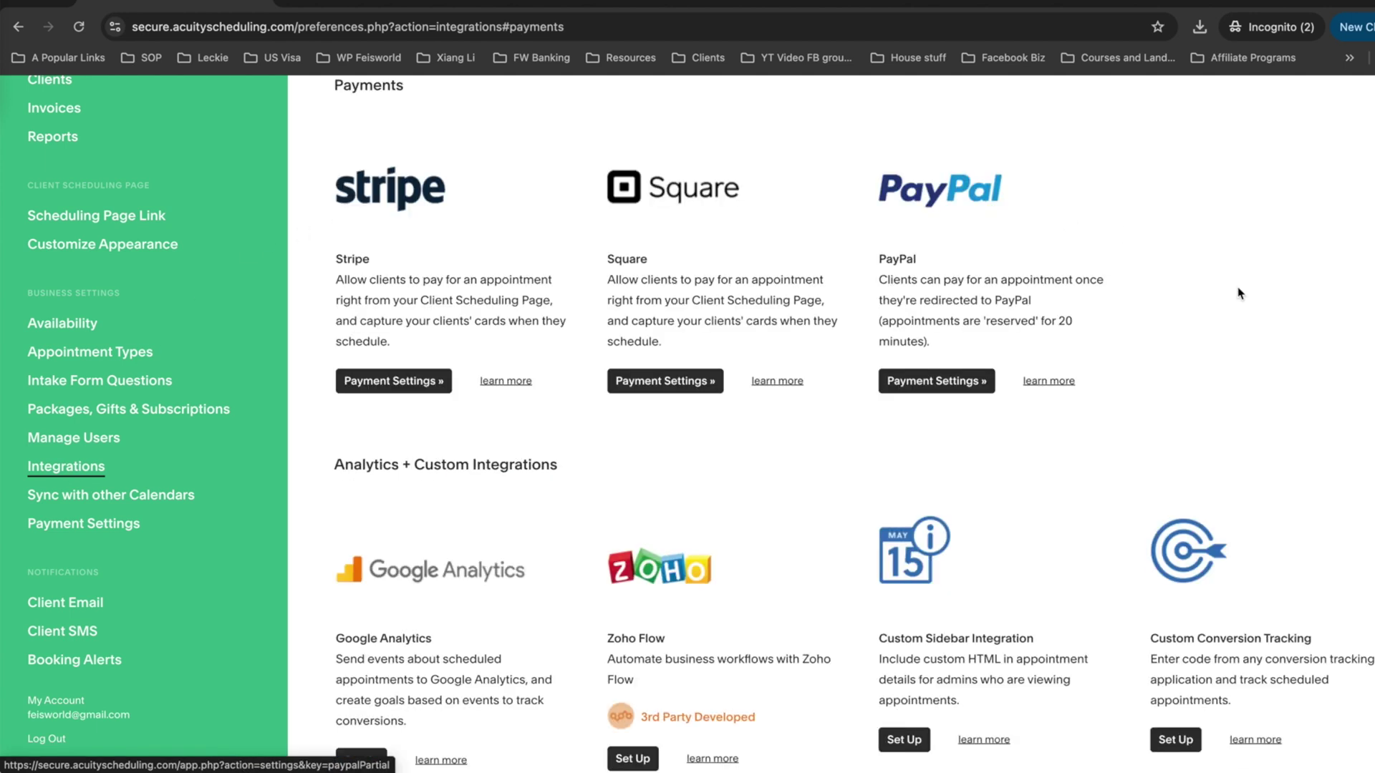
{"action": "scroll", "coordinate": [1265, 409], "scroll_direction": "up", "scroll_amount": 2}
{"action": "scroll", "coordinate": [1264, 409], "scroll_direction": "down", "scroll_amount": 1}
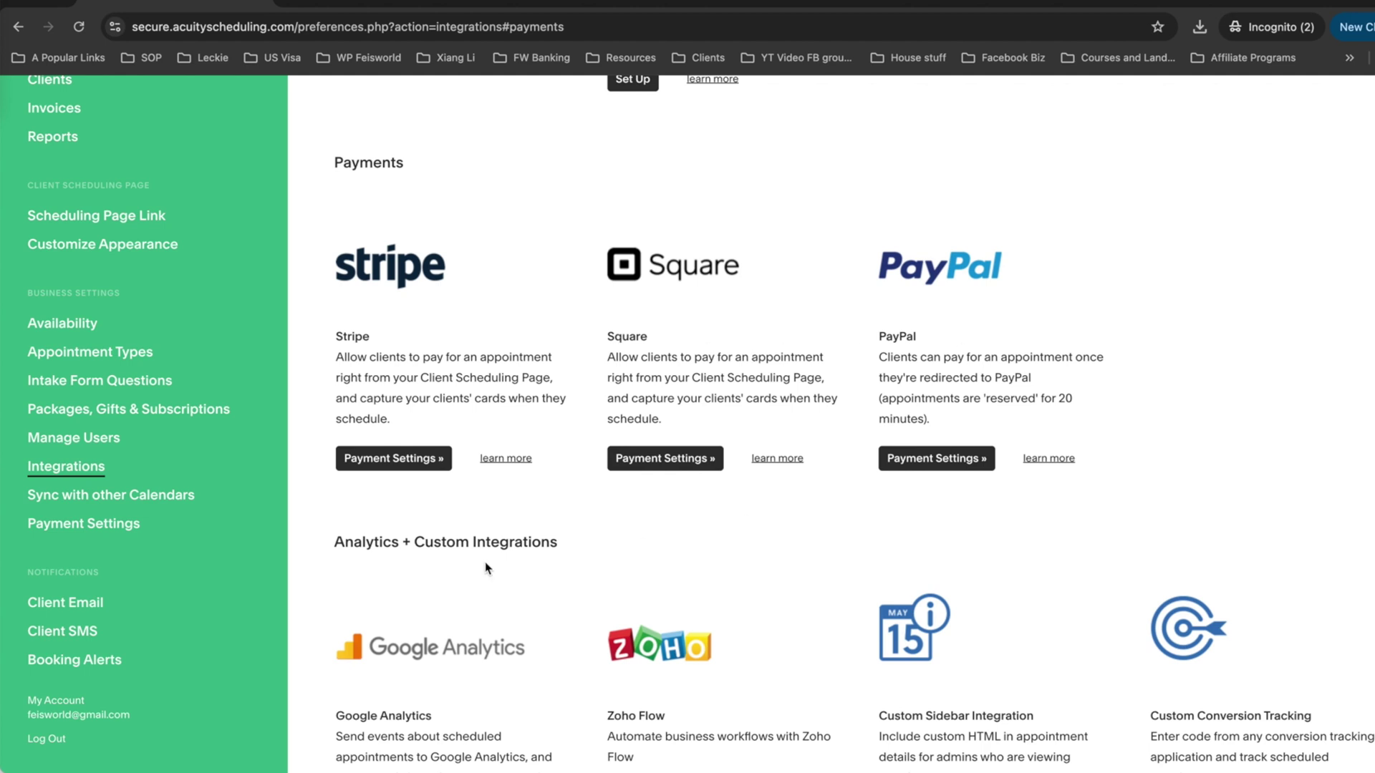
Open Stripe's payment settings, review the payment-at-booking options, and toggle client tipping on full payments on and back off
{"action": "left_click", "coordinate": [421, 462]}
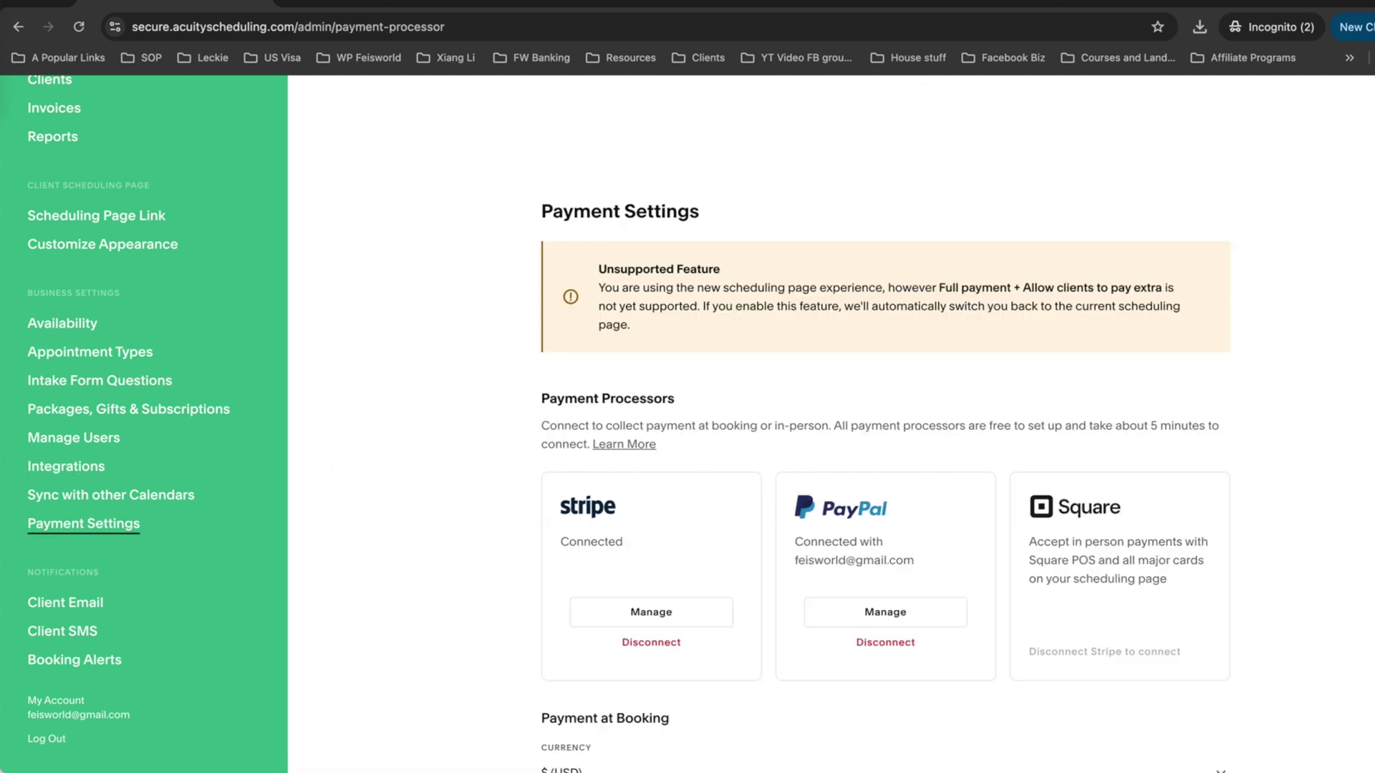
{"action": "scroll", "coordinate": [1358, 573], "scroll_direction": "down", "scroll_amount": 2}
{"action": "scroll", "coordinate": [1358, 573], "scroll_direction": "down", "scroll_amount": 4}
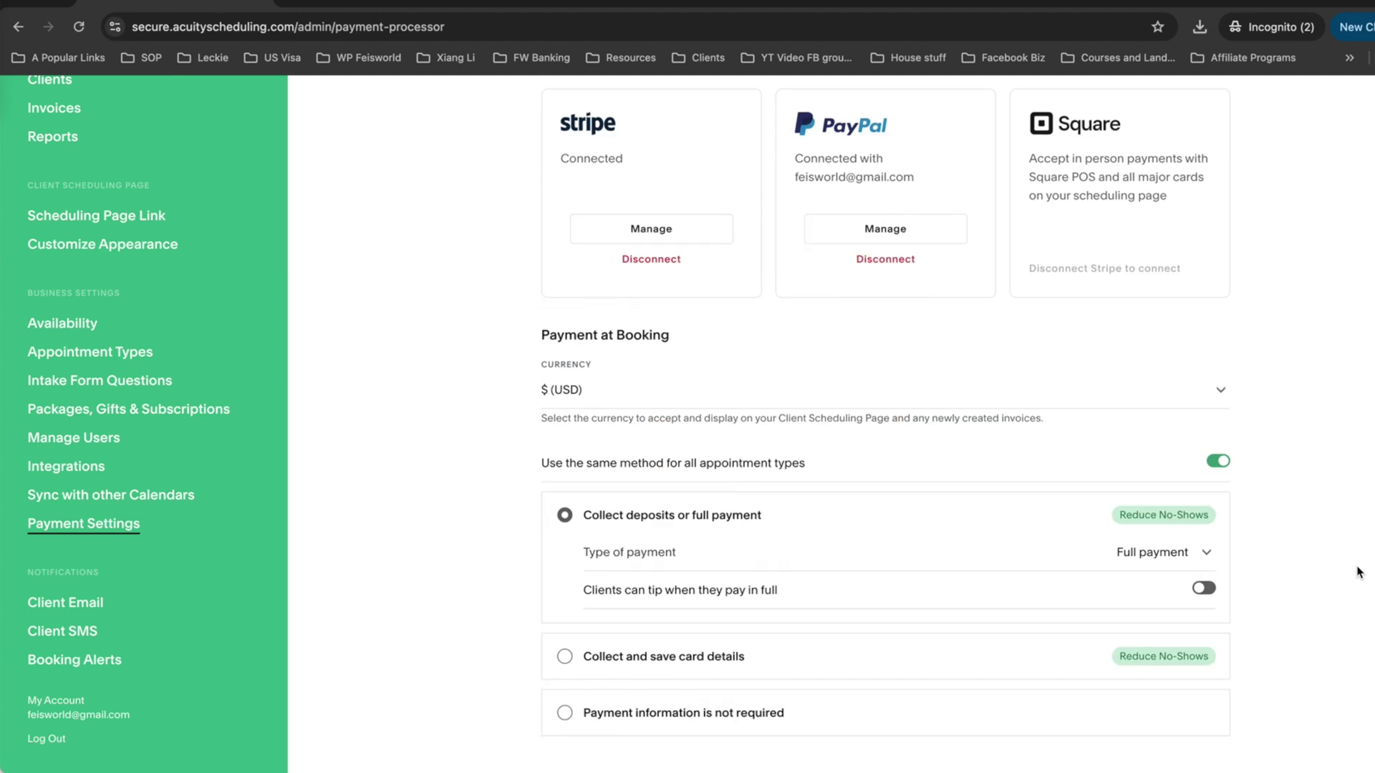
{"action": "scroll", "coordinate": [1358, 573], "scroll_direction": "down", "scroll_amount": 1}
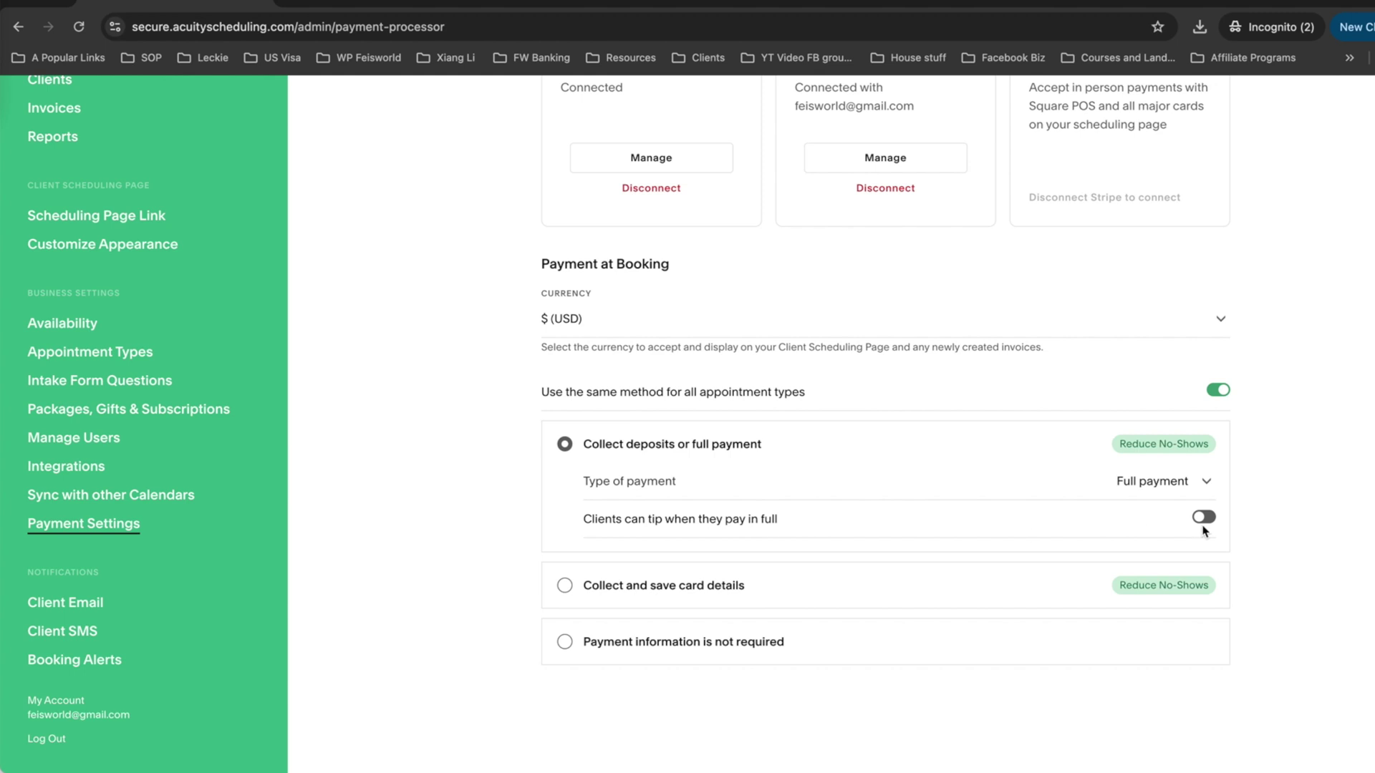
{"action": "left_click", "coordinate": [1203, 520]}
{"action": "left_click", "coordinate": [1202, 521]}
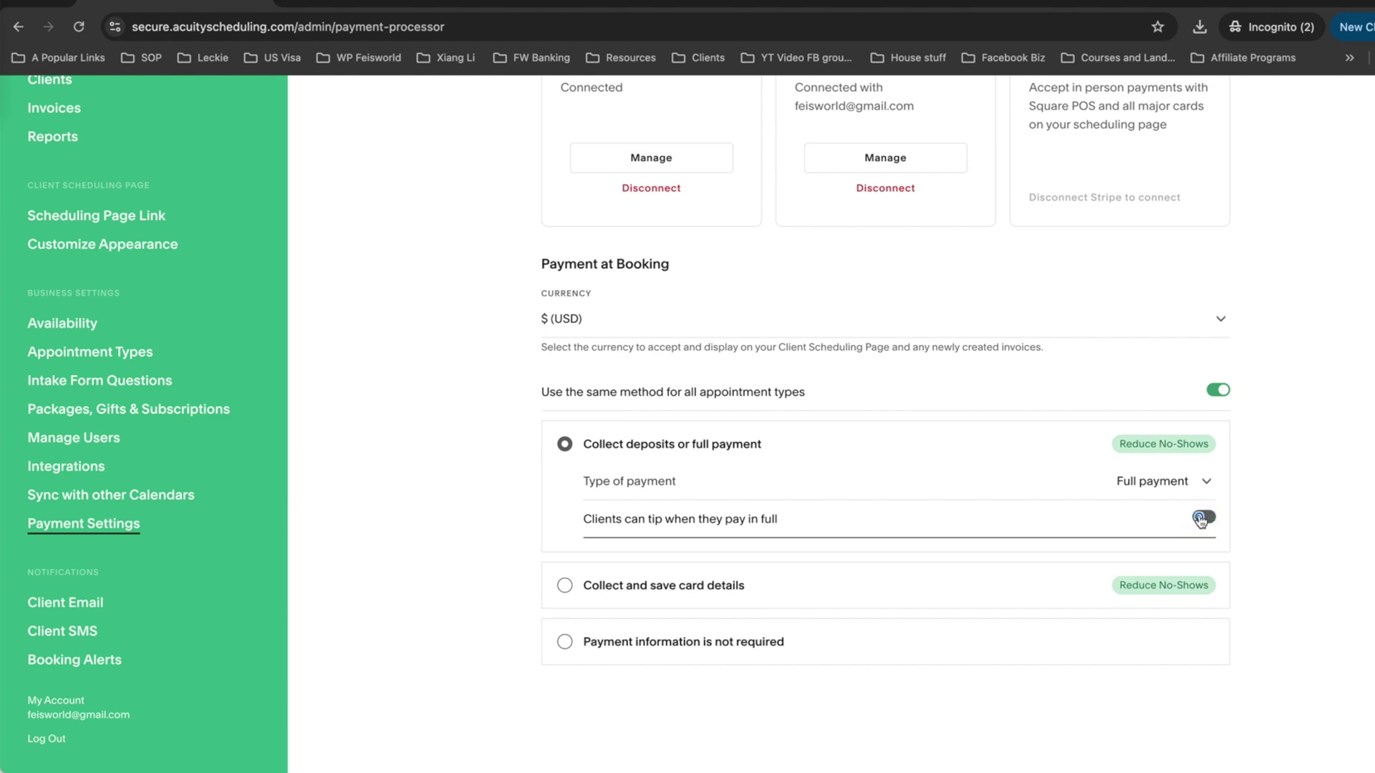